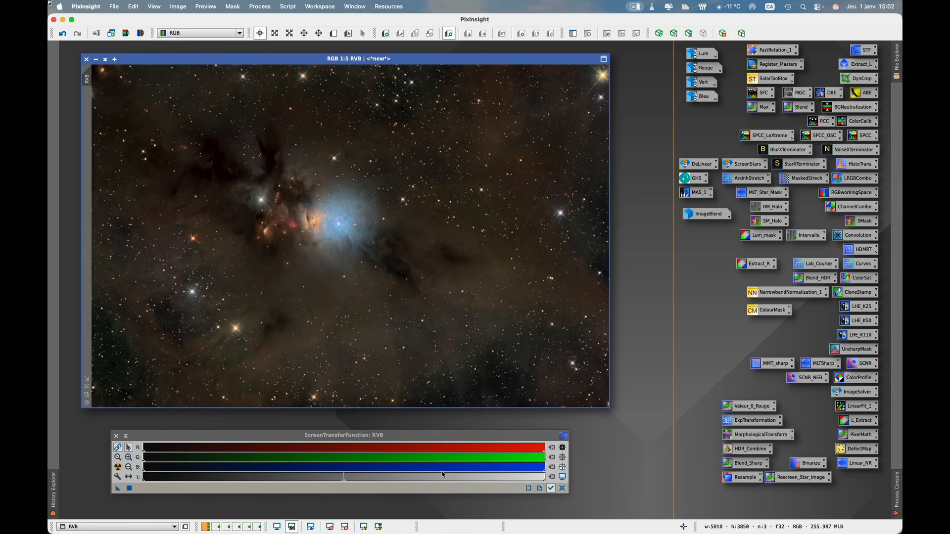
click(266, 7)
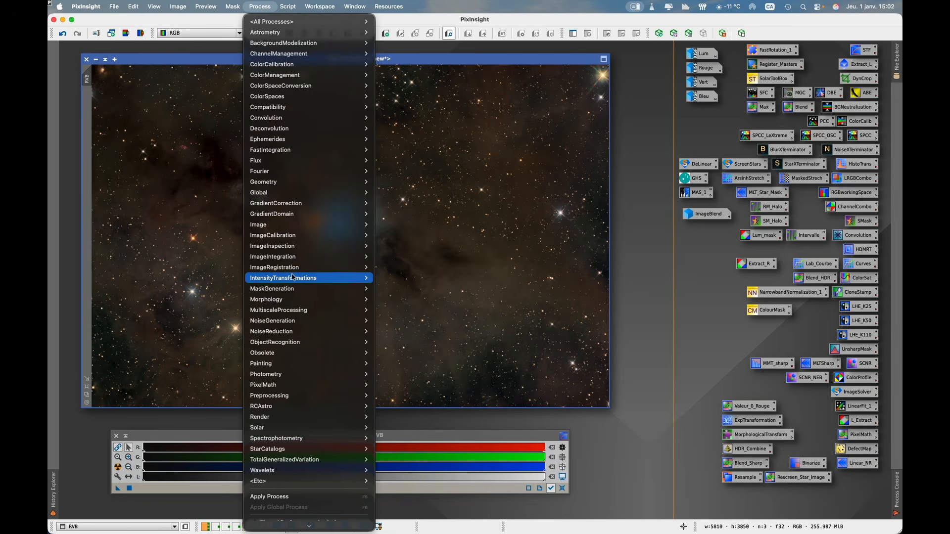
mouse_move(295, 279)
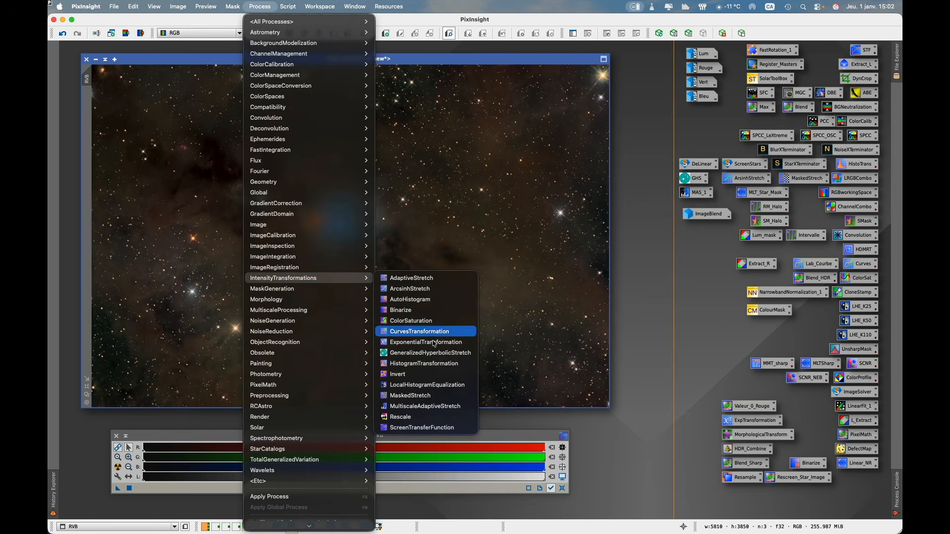
click(462, 408)
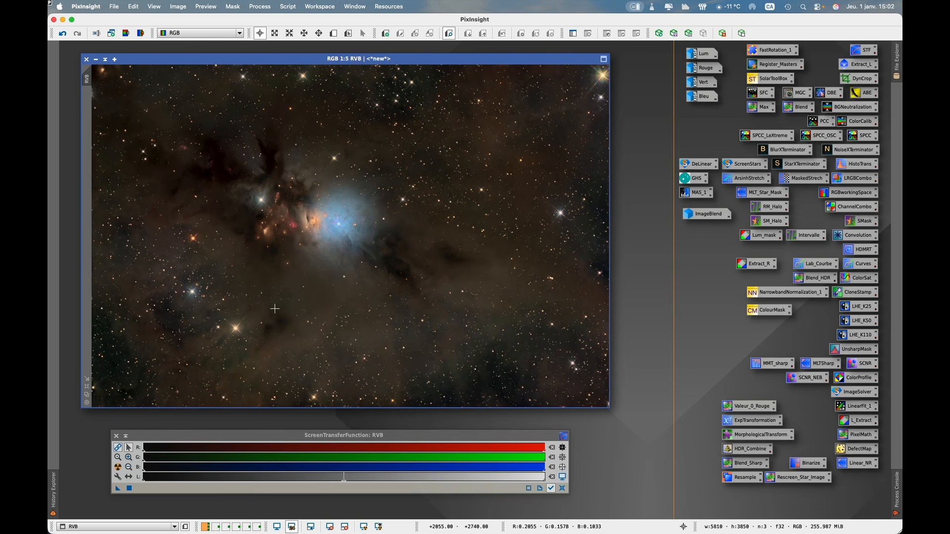
- Return the RVB image to its NoiseXTerminator state in the processing history and duplicate it as a separate image
click(54, 502)
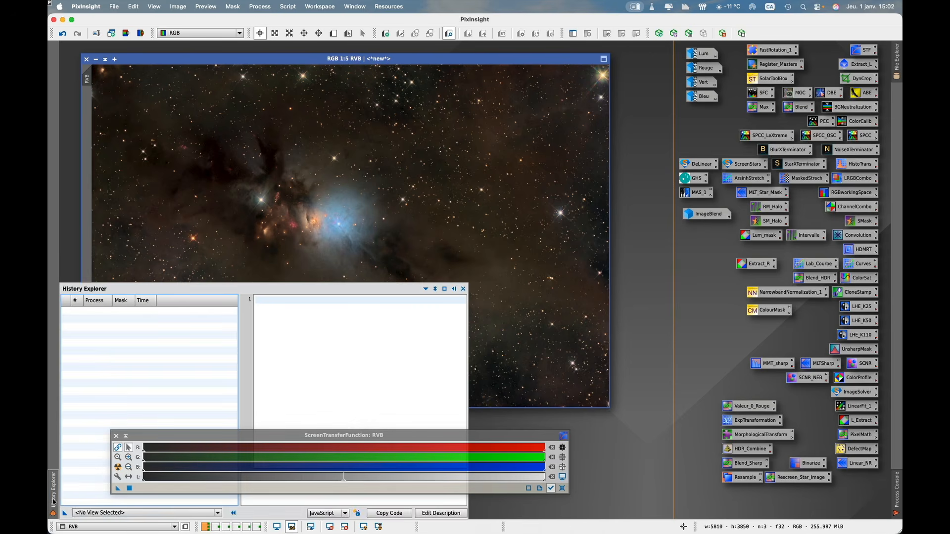
click(82, 513)
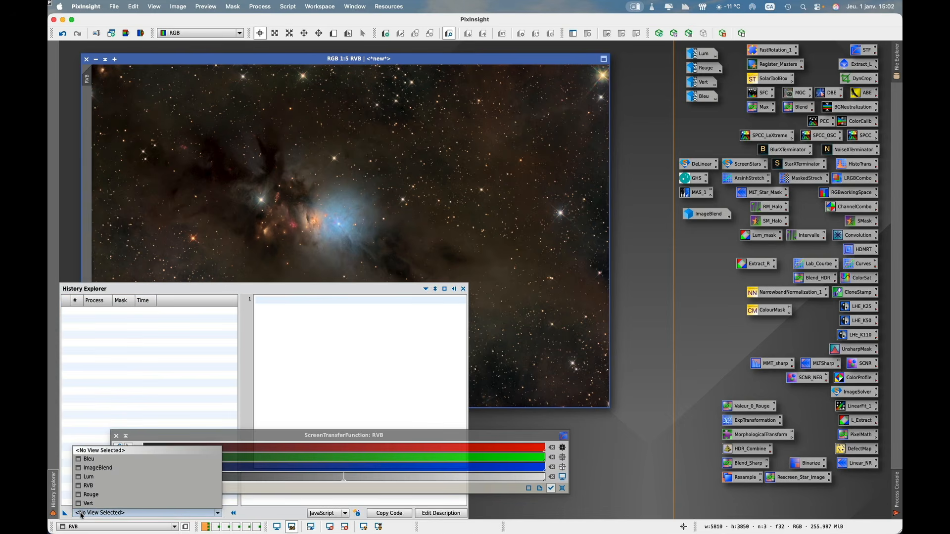
click(87, 485)
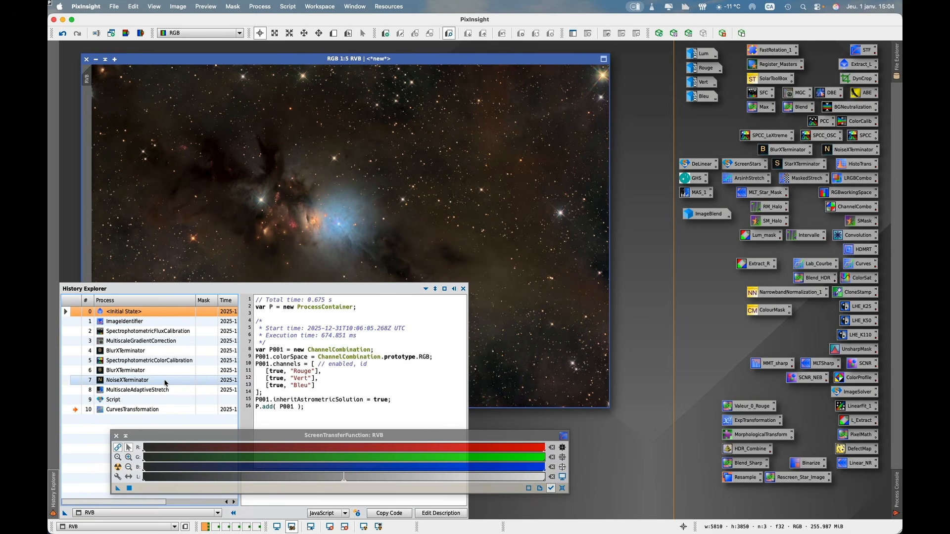
click(78, 384)
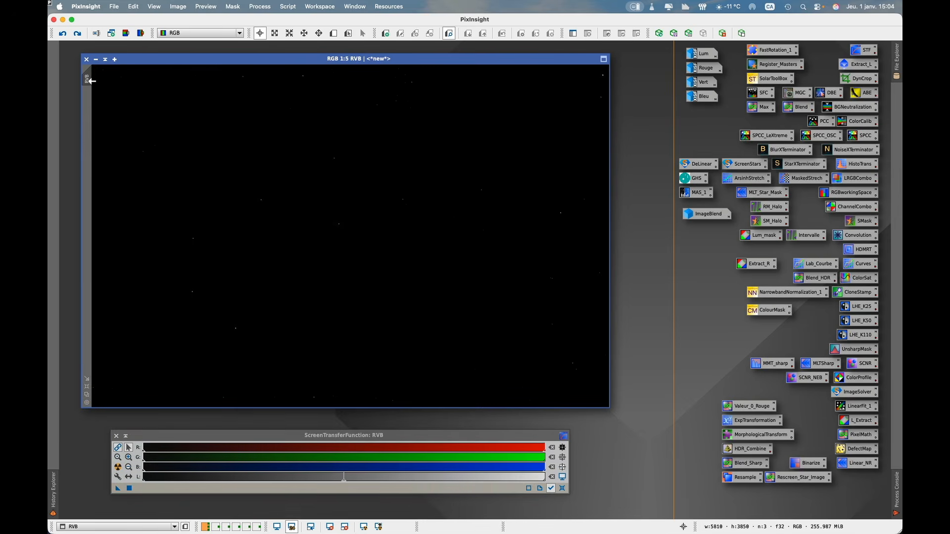
drag(92, 80, 182, 111)
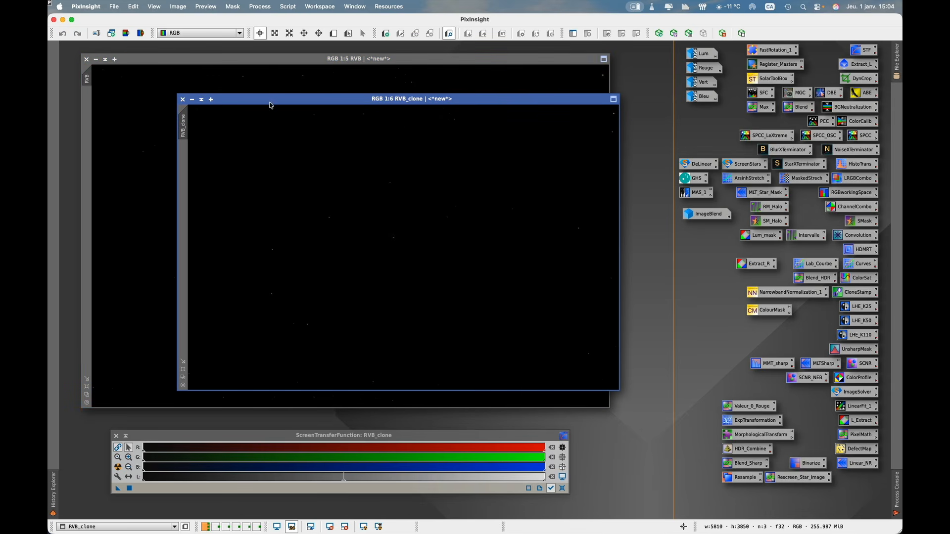
drag(270, 105, 292, 106)
- Restore the original RVB image to its CurvesTransformation history state and minimize its window
click(273, 78)
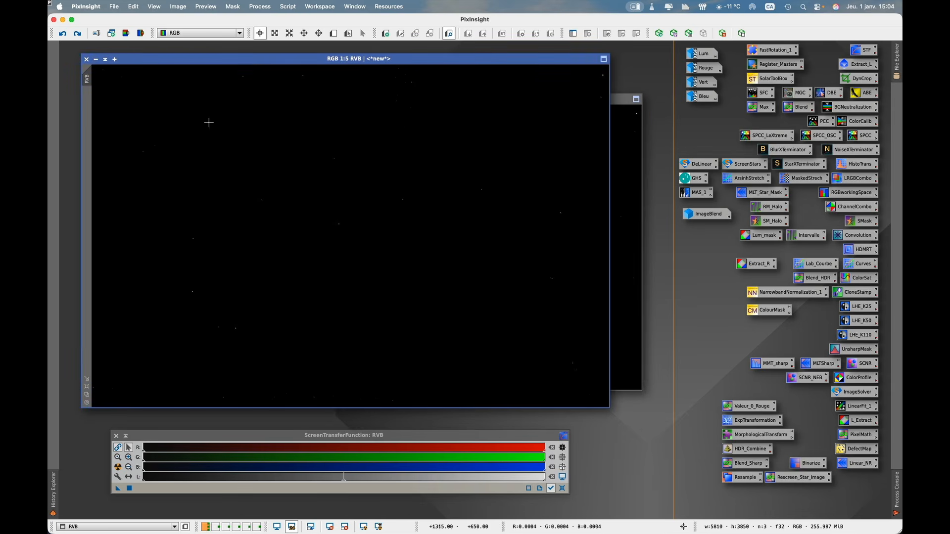
click(53, 492)
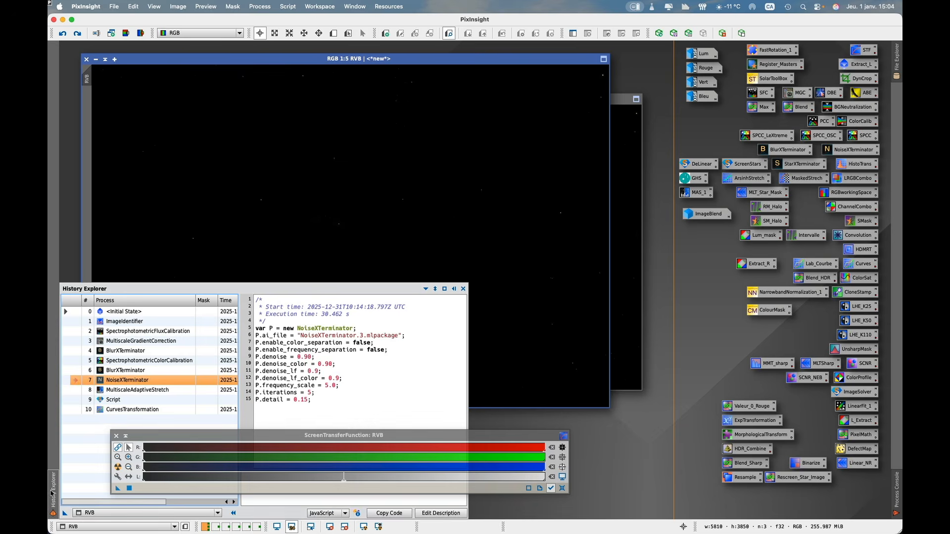
click(68, 410)
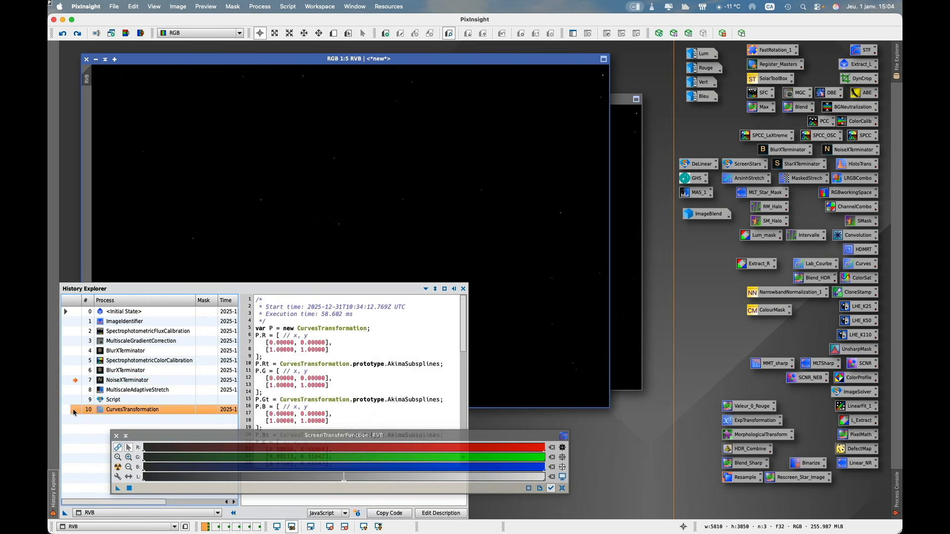
double_click(73, 410)
click(96, 60)
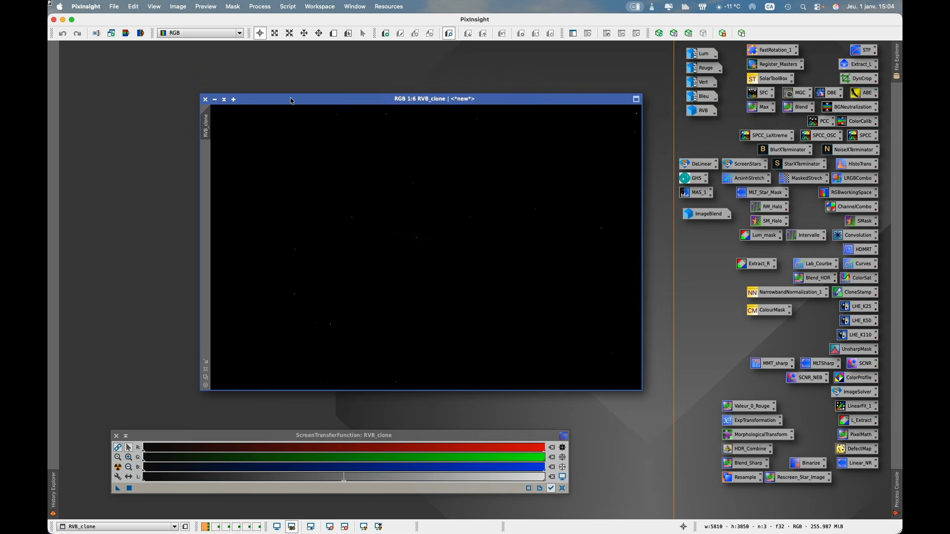
- Reposition and enlarge the RVB clone's window, and rename the clone as MAS_Exemple
drag(291, 101, 179, 66)
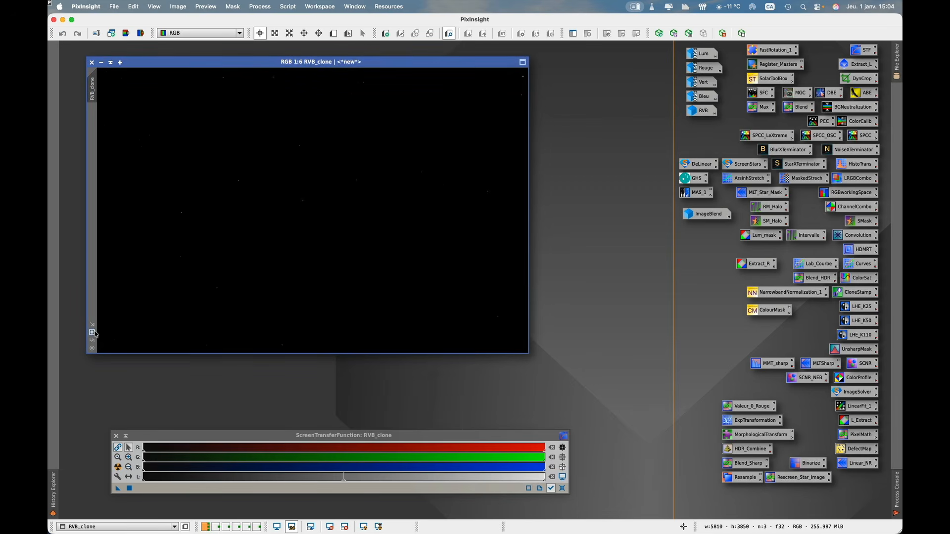
scroll(118, 243, up, 1)
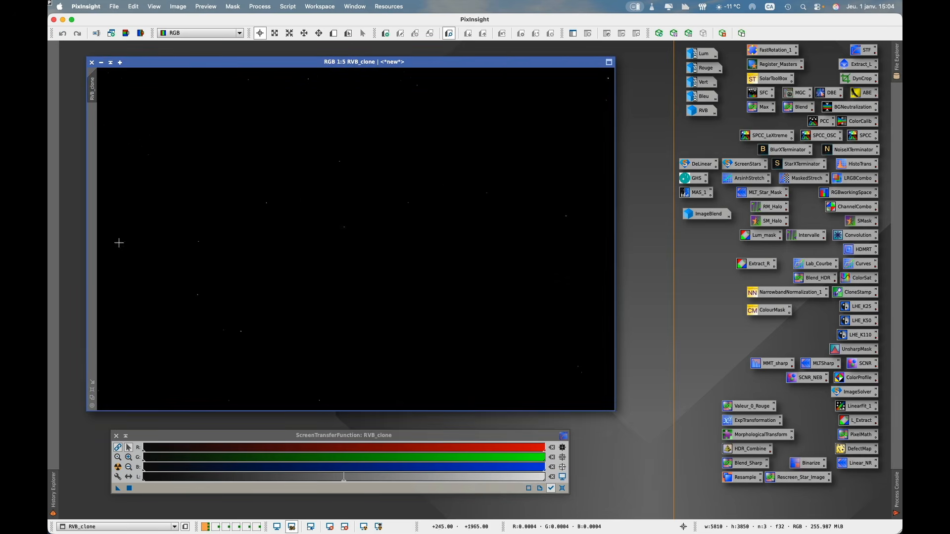
double_click(93, 97)
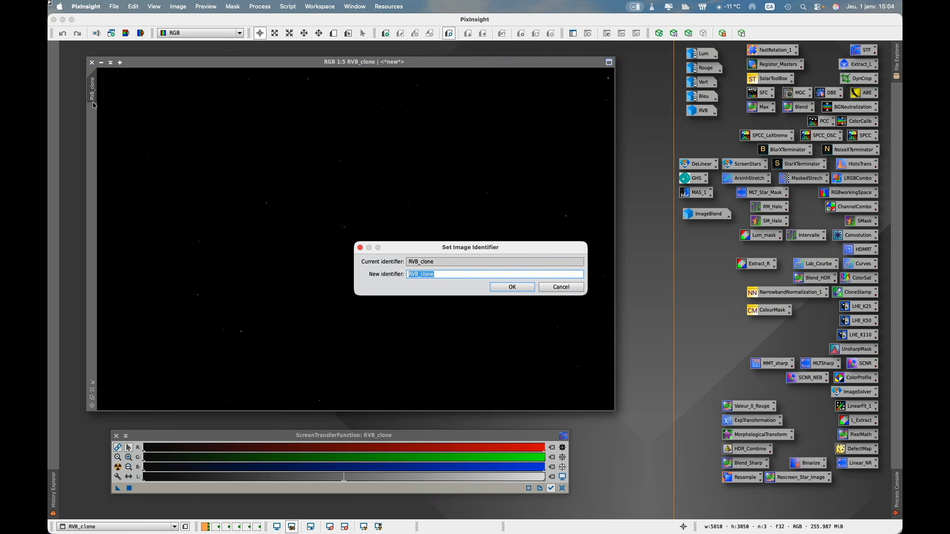
text(MAS_Exemple)
key(Return)
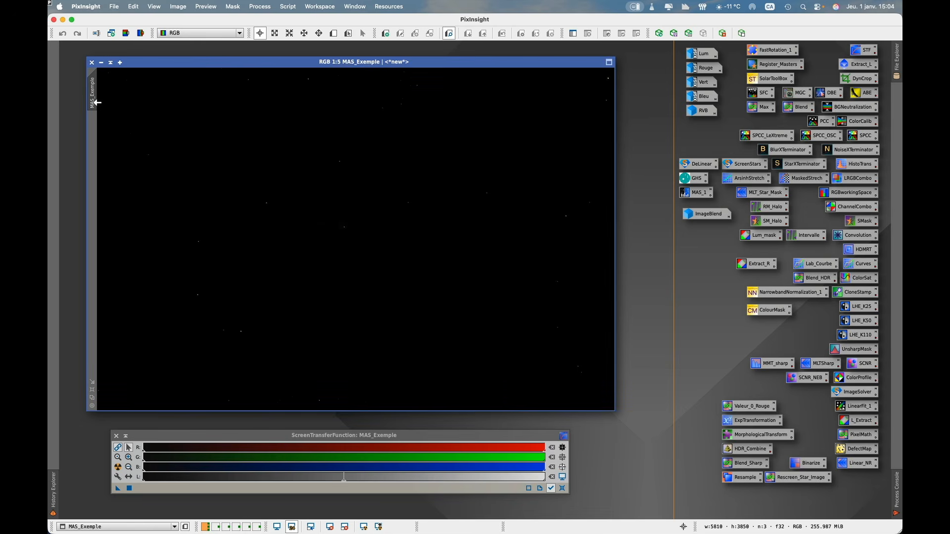
- Start the MultiscaleAdaptiveStretch process and place its dialog beside the MAS_Exemple image
click(270, 7)
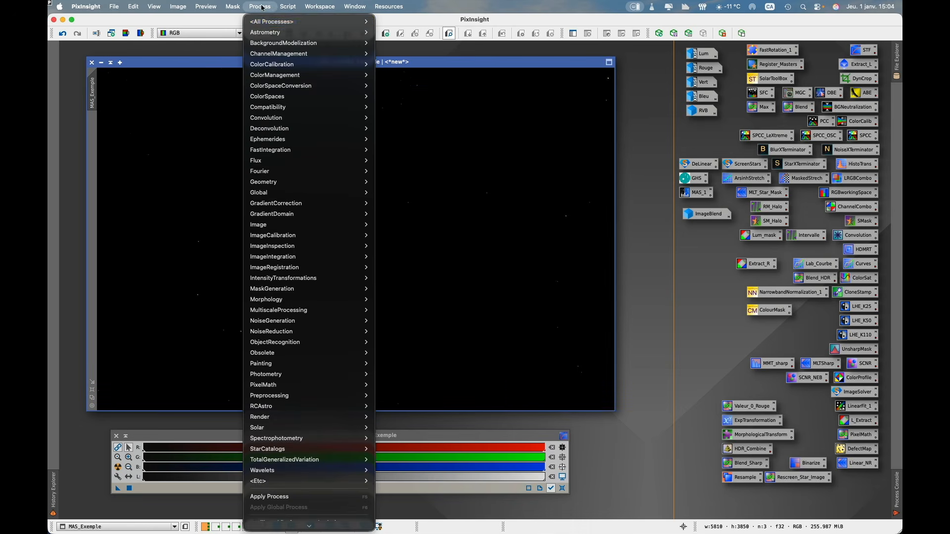
mouse_move(286, 282)
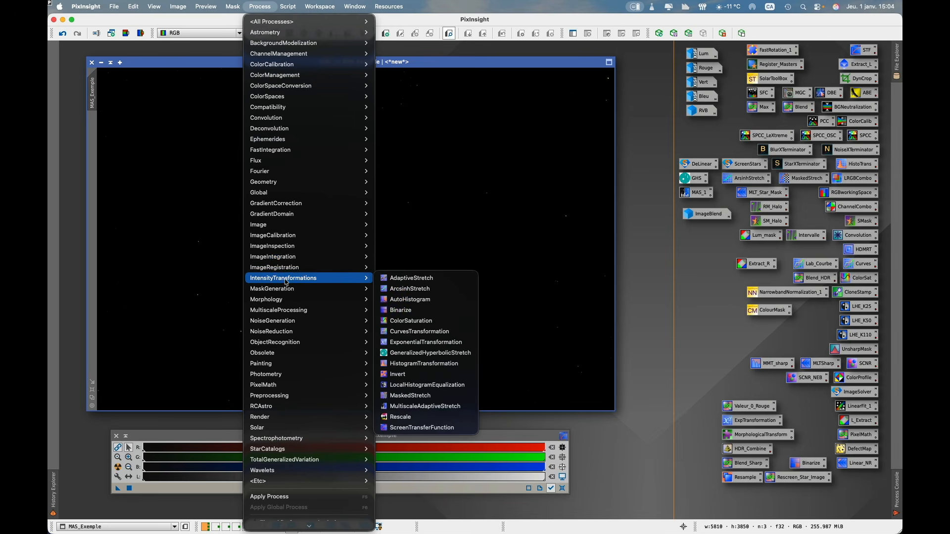
click(424, 407)
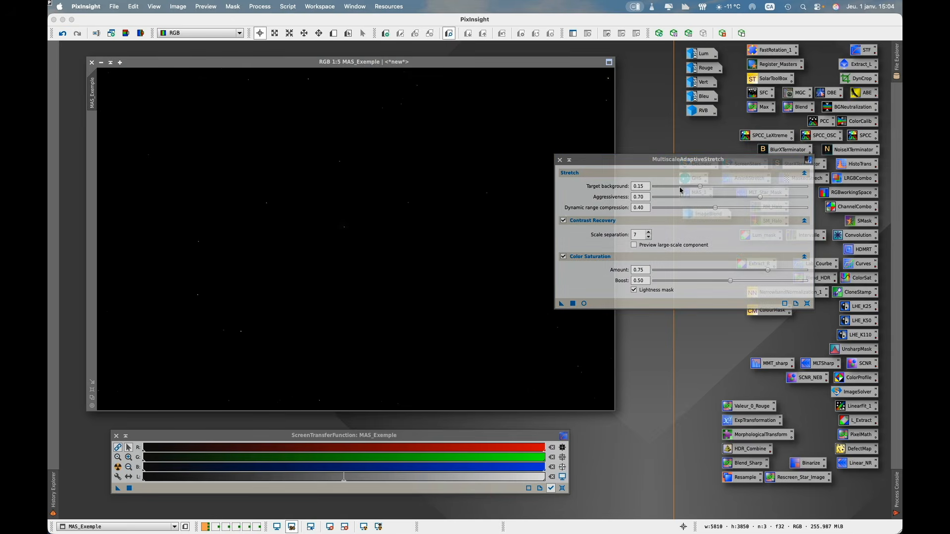
drag(717, 163, 782, 154)
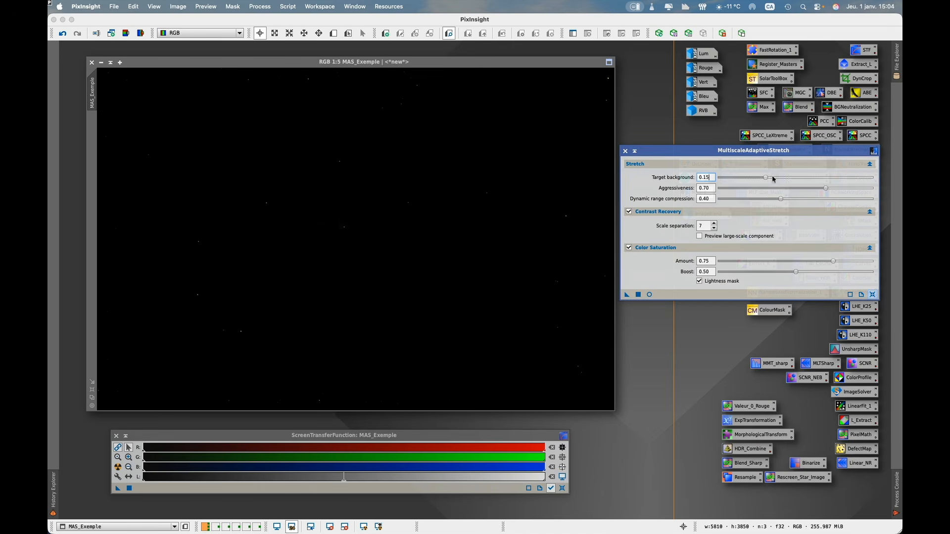
- Disable and collapse Contrast Recovery and Color Saturation, and set Aggressiveness and Dynamic range compression to 0.00
click(629, 247)
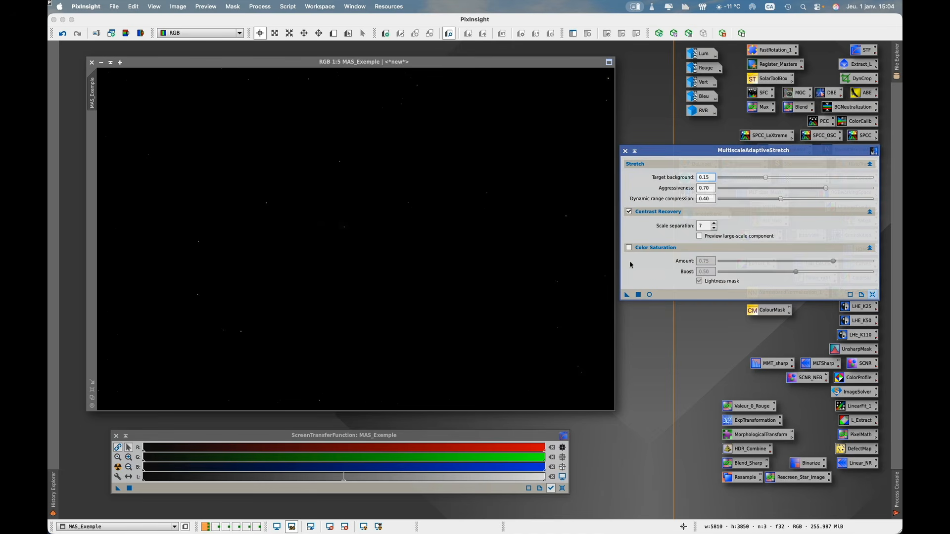
click(629, 211)
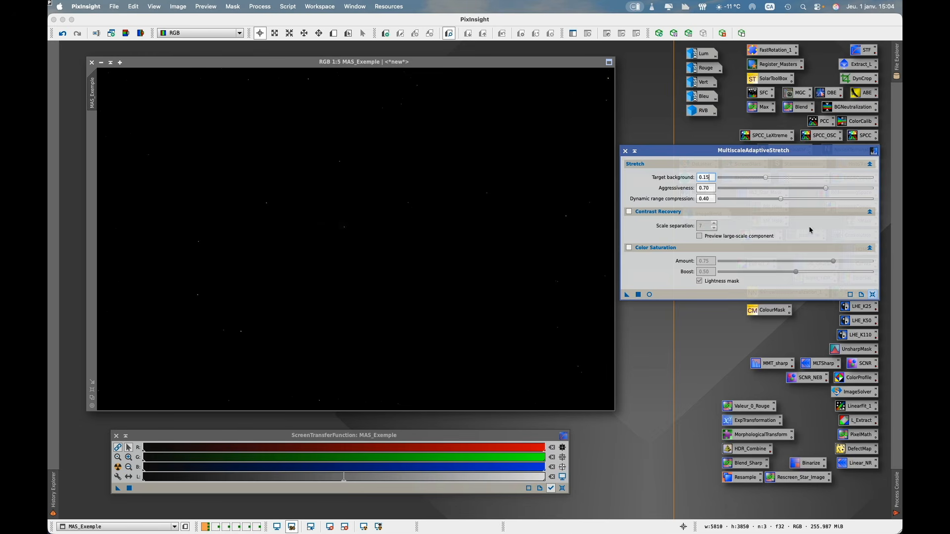
click(870, 248)
click(870, 212)
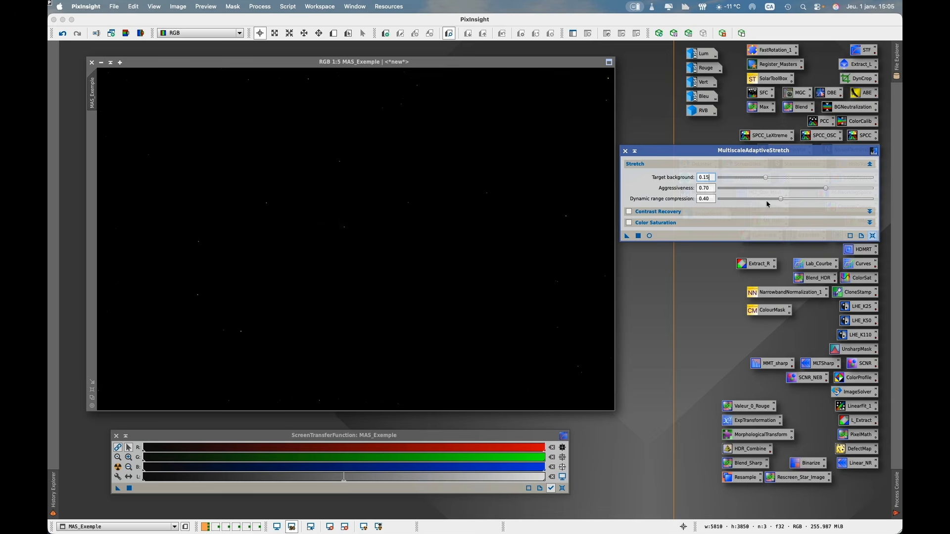
drag(780, 199, 718, 200)
drag(825, 189, 718, 189)
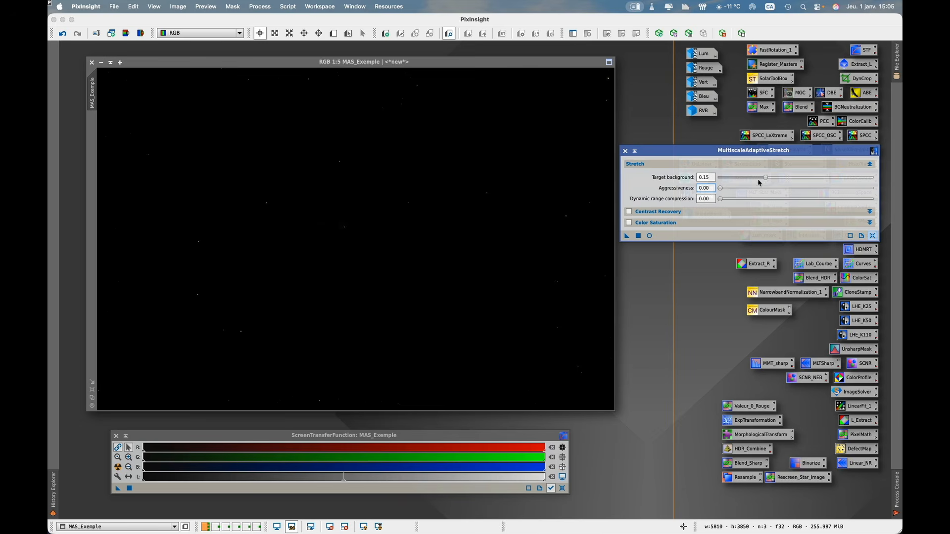
- Auto-stretch the screen display of MAS_Exemple with ScreenTransferFunction, finishing with the brighter boosted stretch
click(307, 135)
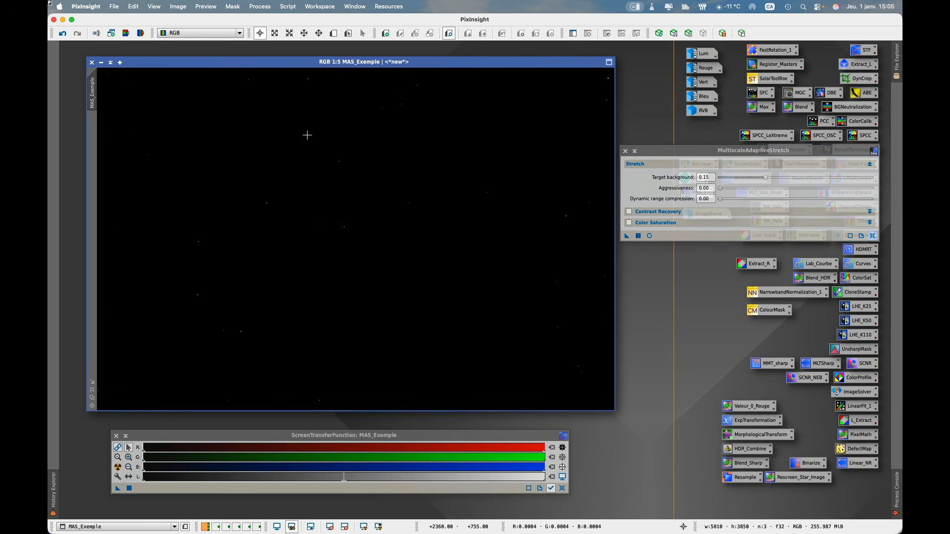
click(119, 468)
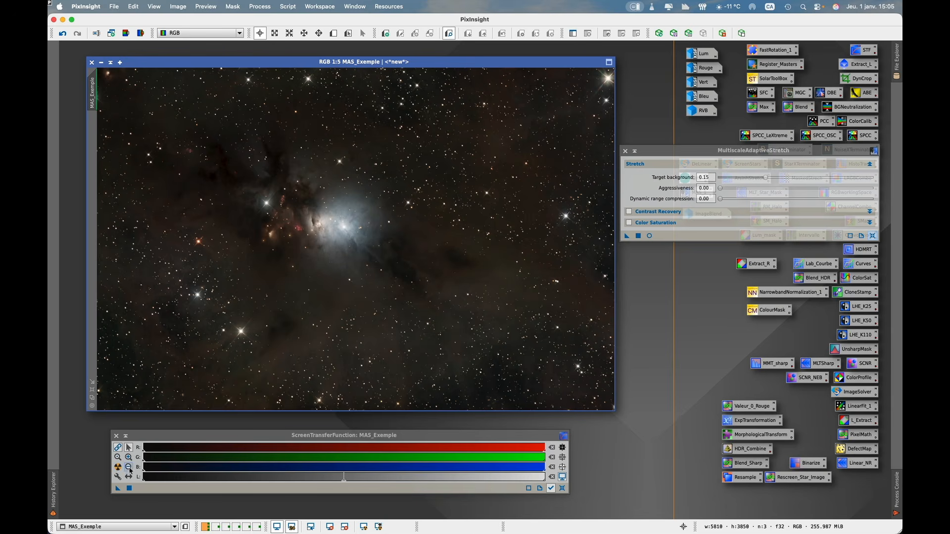
shift+click(118, 467)
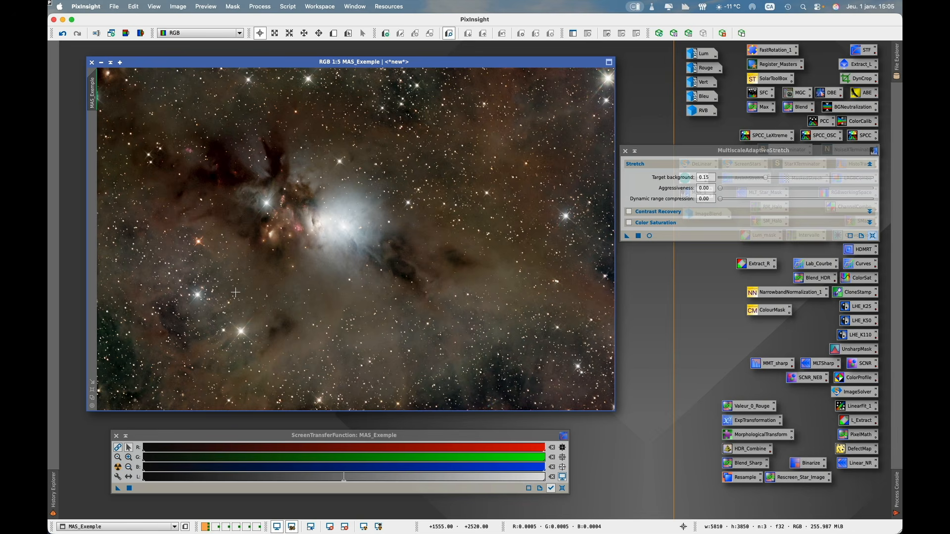
- Check the target background and boost parameters of the STF Auto Stretch for MAS_Exemple without changing them
click(220, 439)
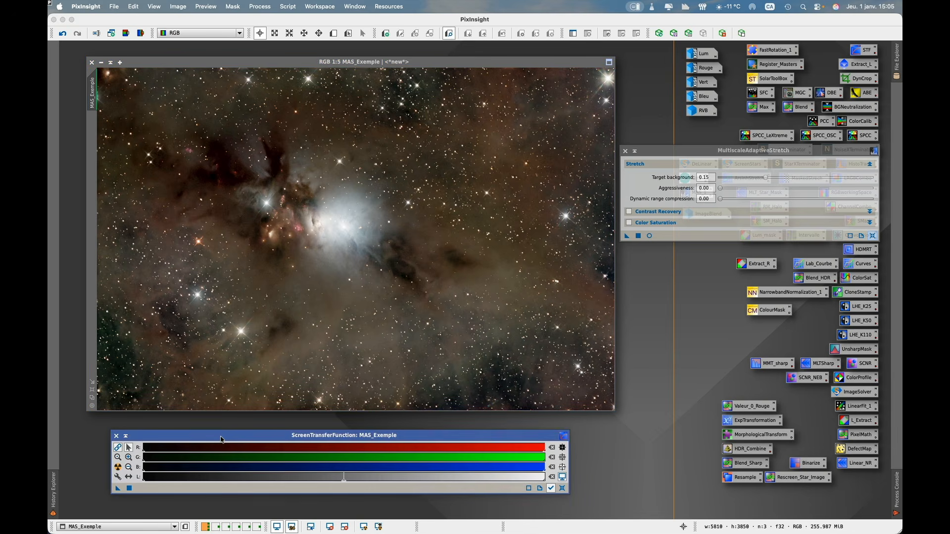
super+click(118, 467)
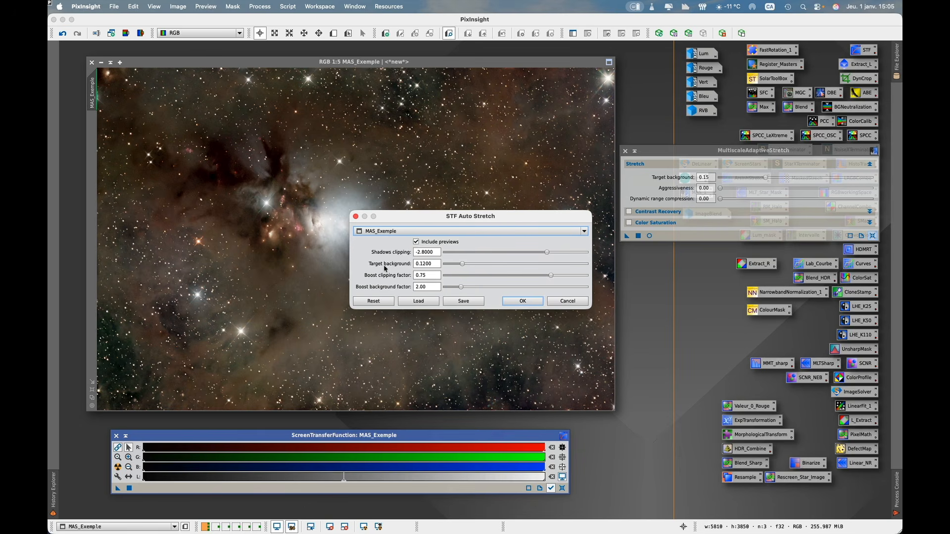
mouse_move(385, 269)
click(568, 301)
- Read the pixel values across the dark background above the nebula in MAS_Exemple
click(706, 155)
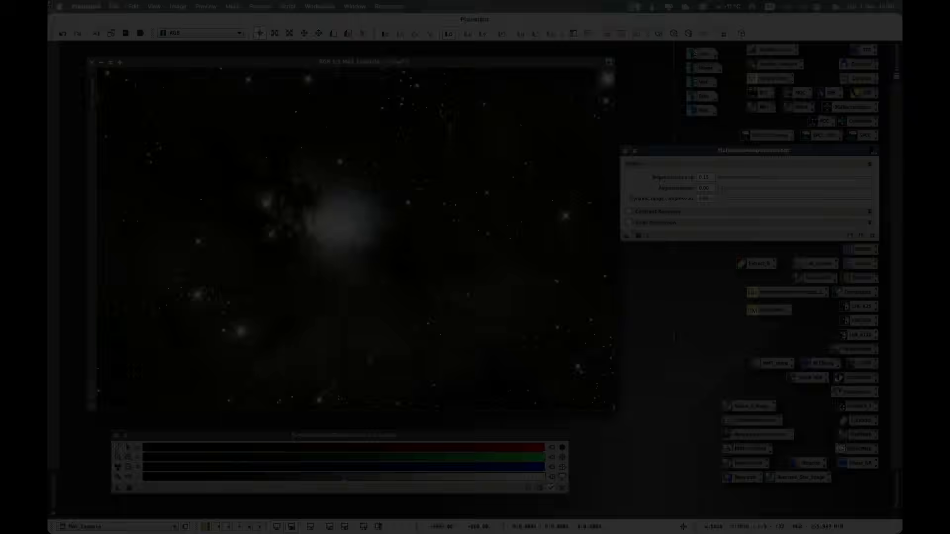
click(133, 6)
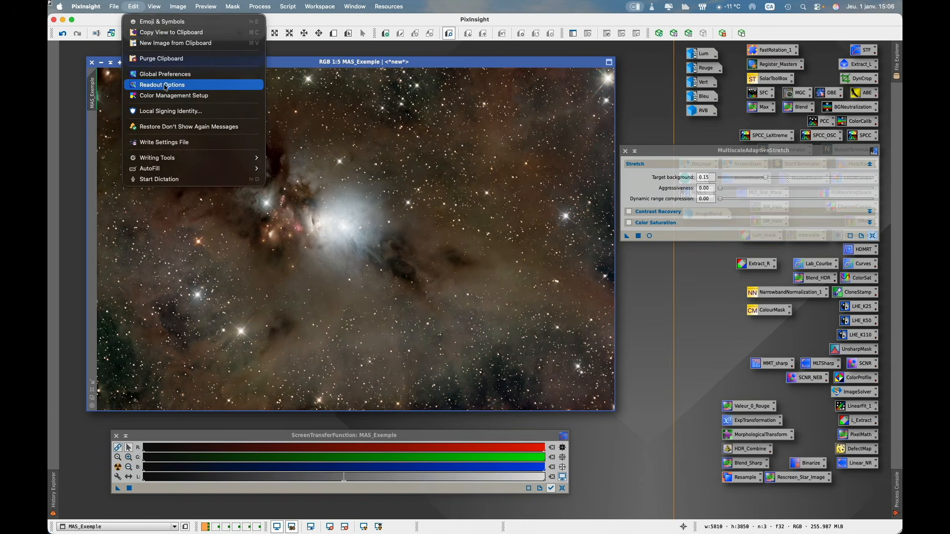
click(378, 103)
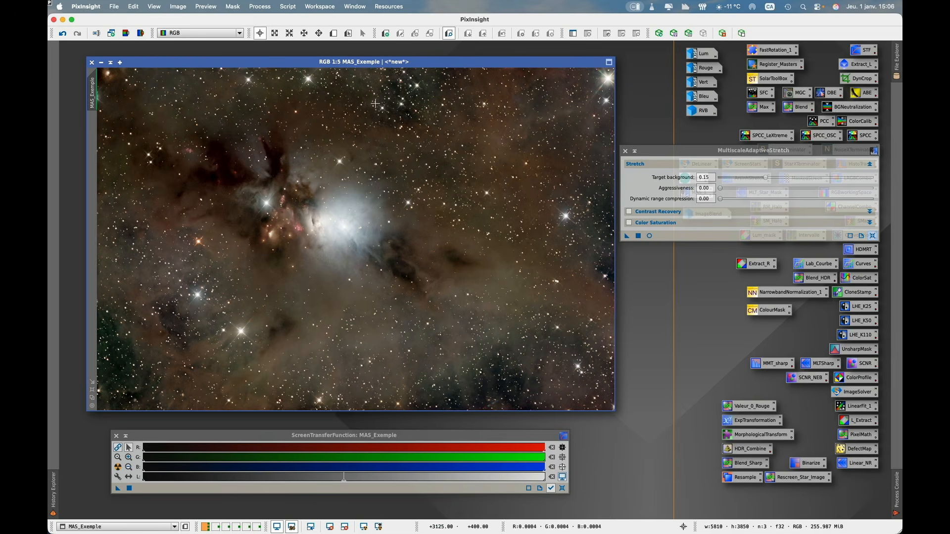
click(313, 124)
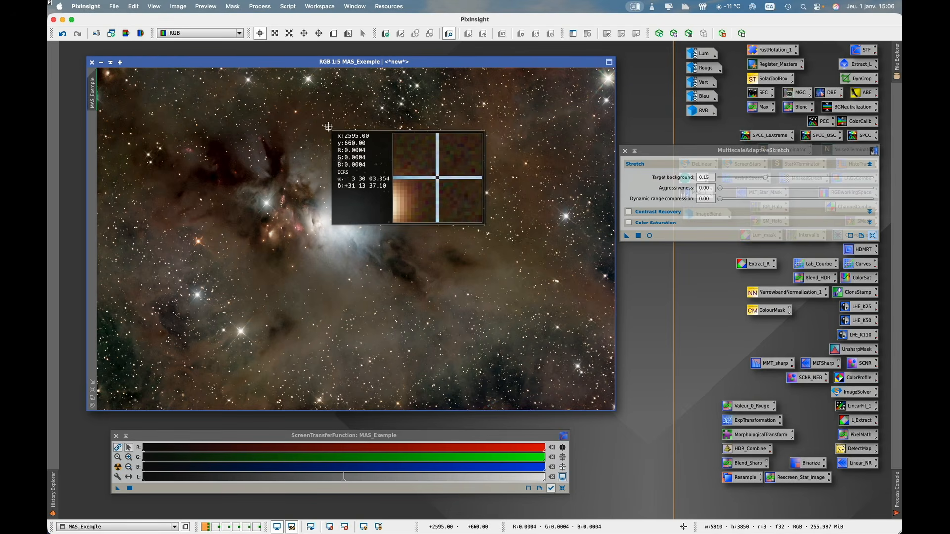
drag(314, 123, 222, 120)
- Set the stretch's Target background to 0.06 and preview it in real time with the screen stretch reset
click(656, 152)
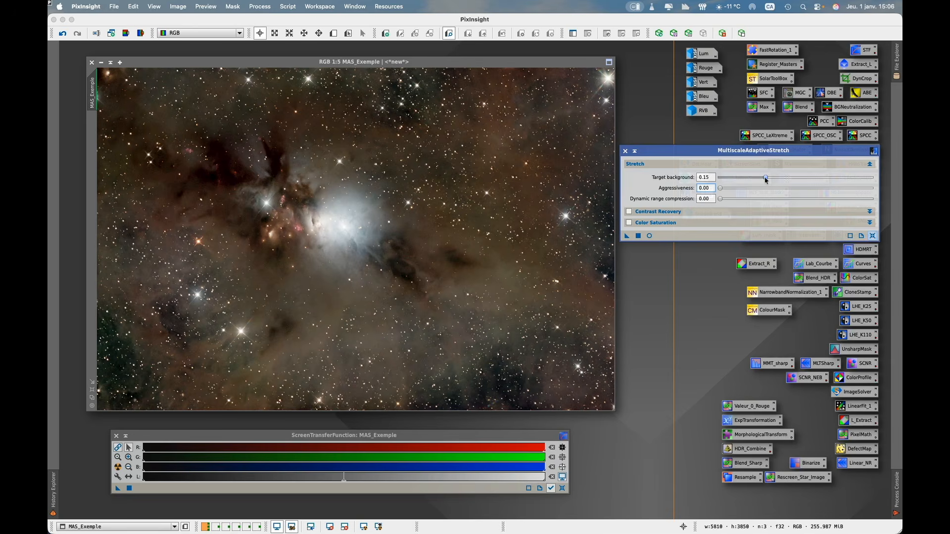
drag(766, 178, 759, 179)
click(650, 236)
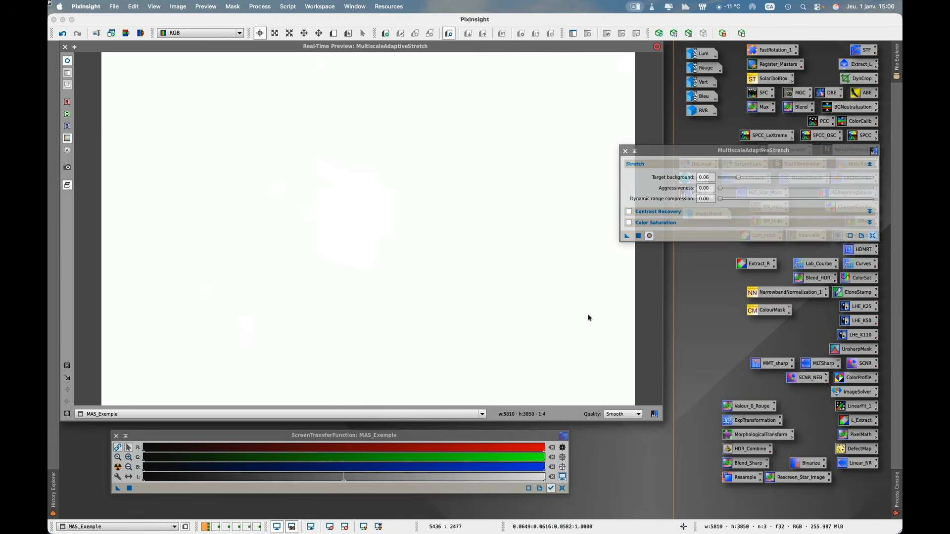
click(563, 478)
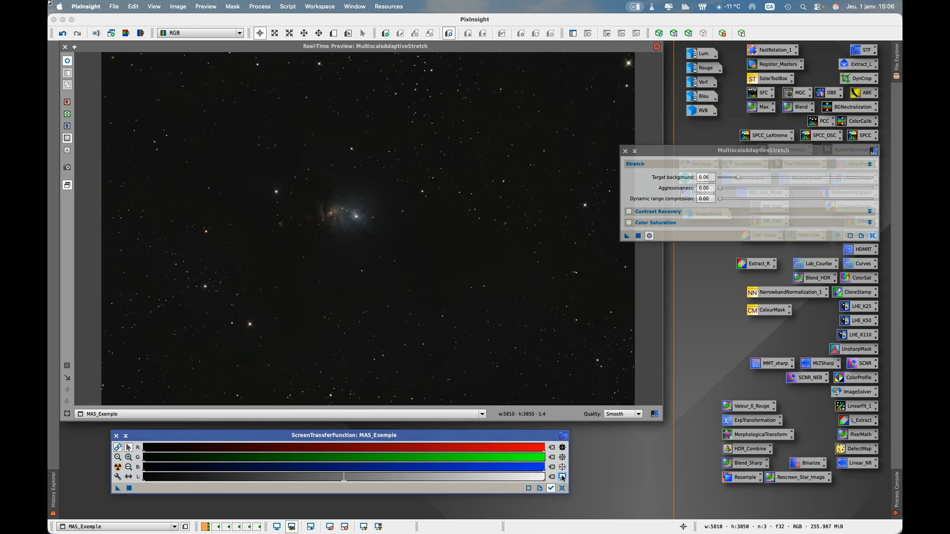
- Set the stretch's Target background to 0.12, reading the preview's background pixel values before and after the change
click(562, 86)
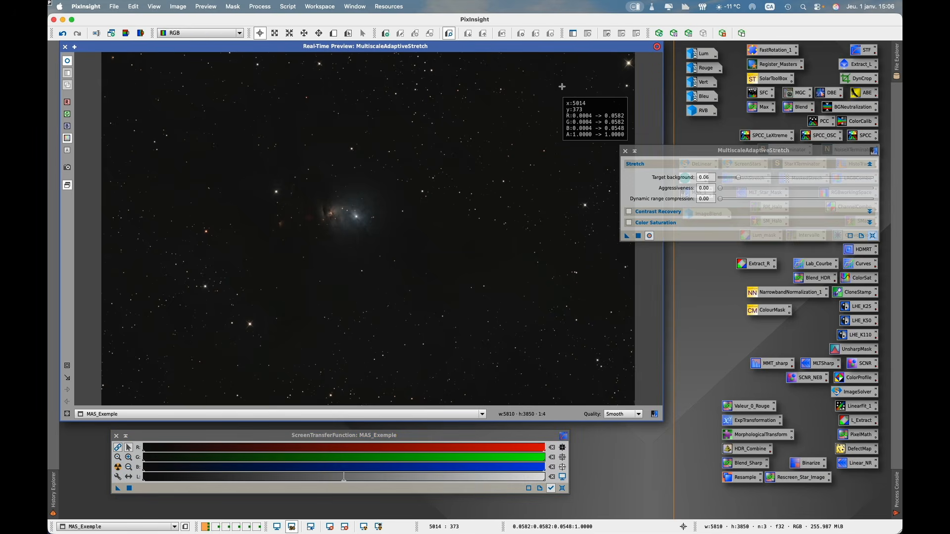
drag(563, 87, 500, 330)
click(695, 156)
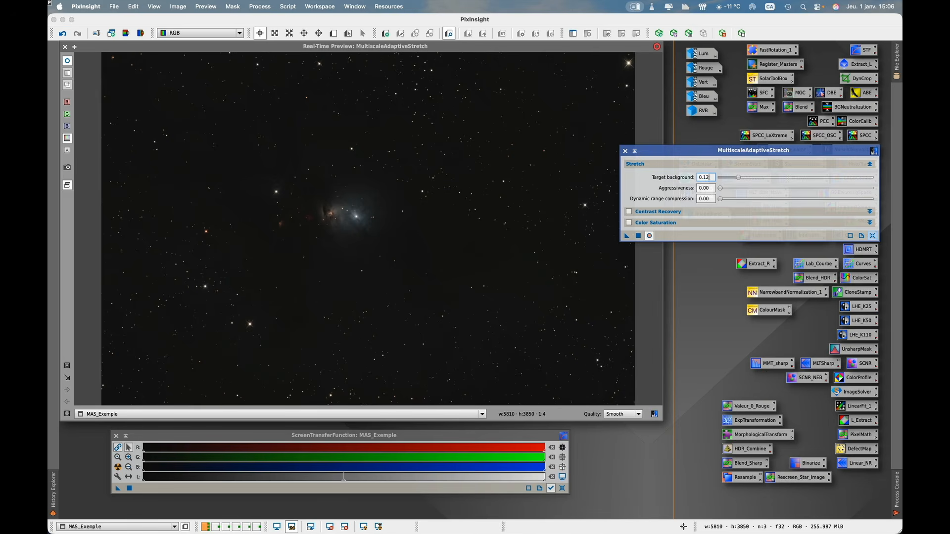
key(Tab)
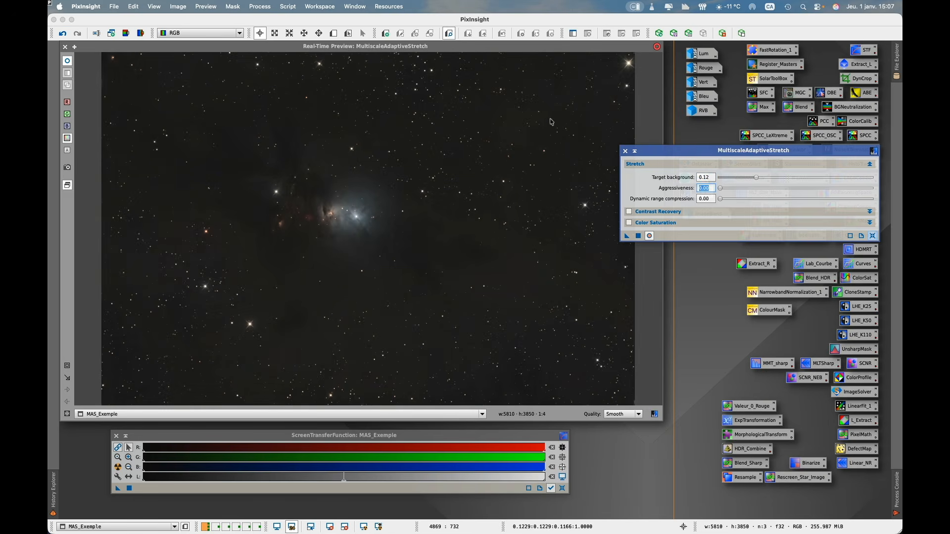
click(592, 114)
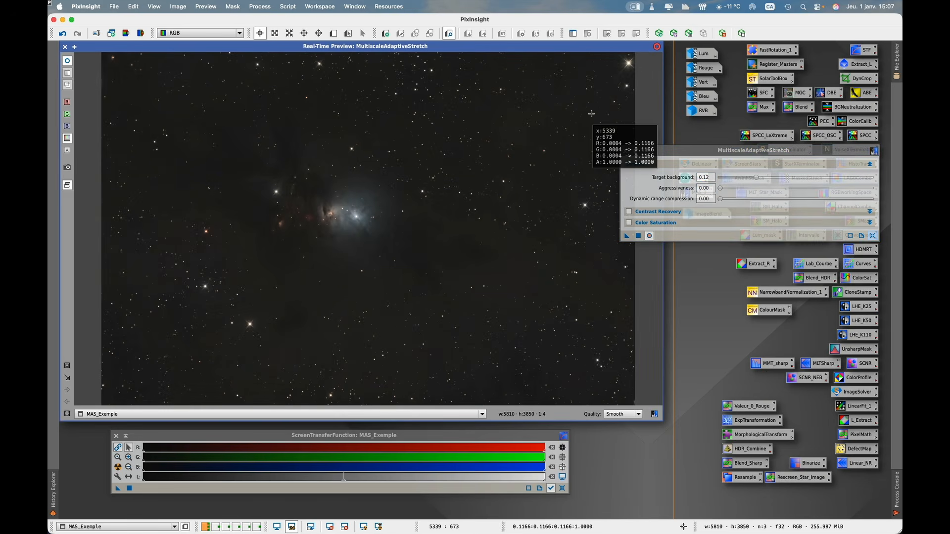
drag(592, 114, 411, 353)
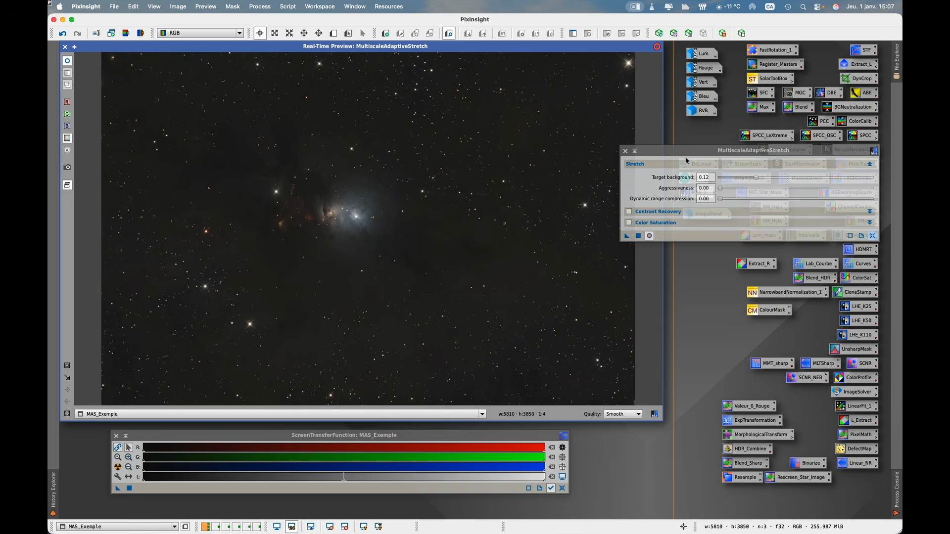
- Raise the stretch's Aggressiveness to 0.99, review the result on the nebula and stop the real-time preview
click(691, 156)
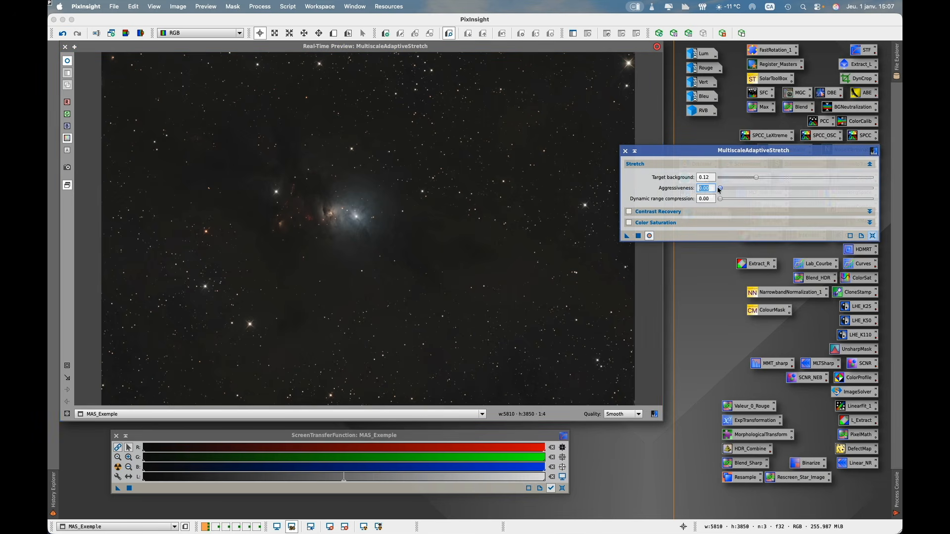
drag(738, 192, 869, 192)
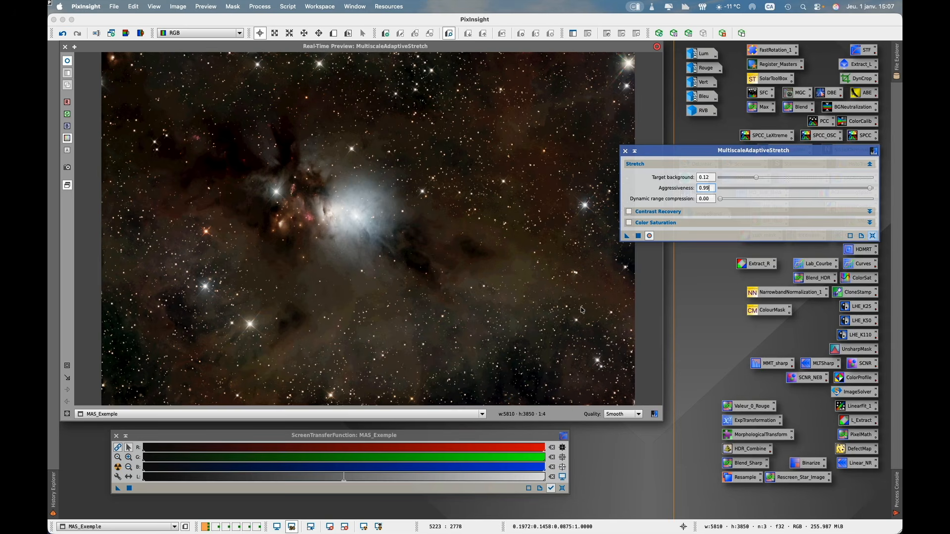
click(650, 237)
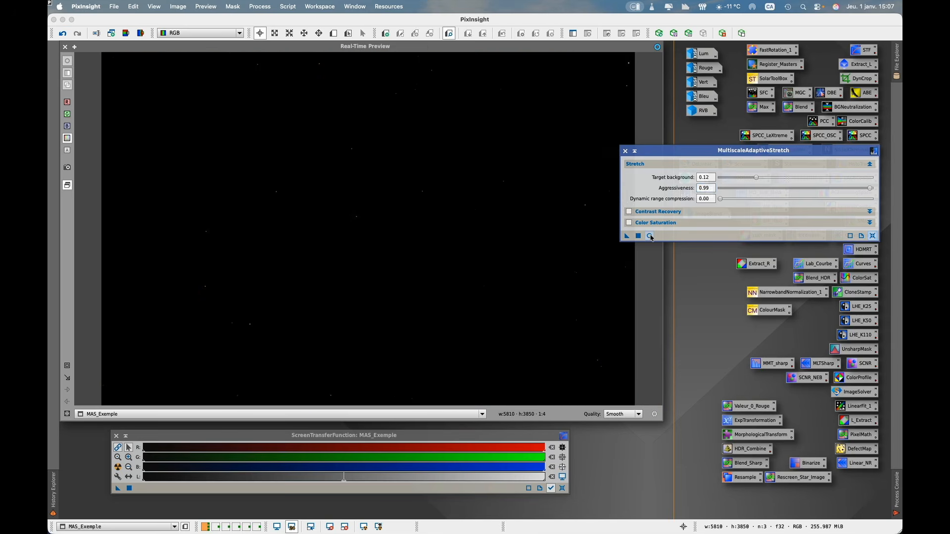
- Open HistogramTransformation clear of the stretch settings, targeting MAS_Exemple, and start its real-time preview
drag(737, 157, 746, 53)
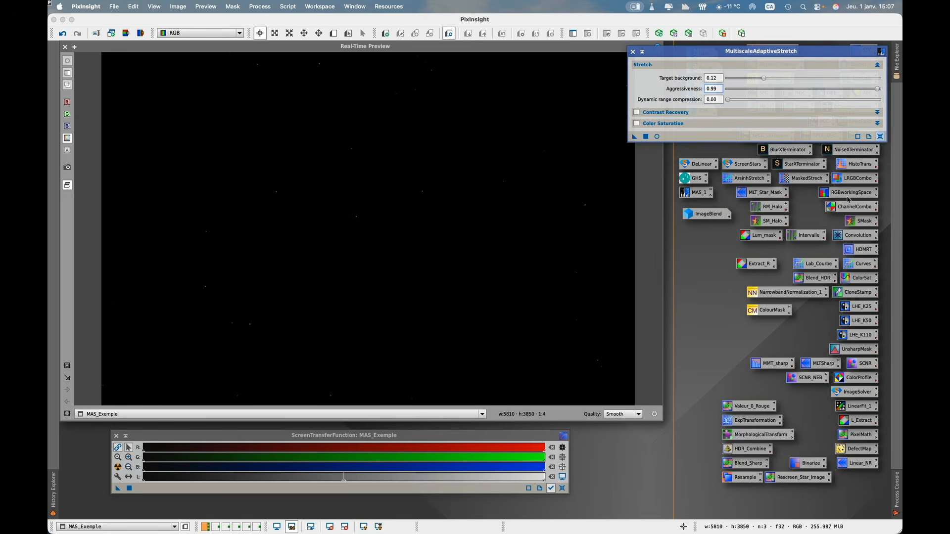
double_click(855, 167)
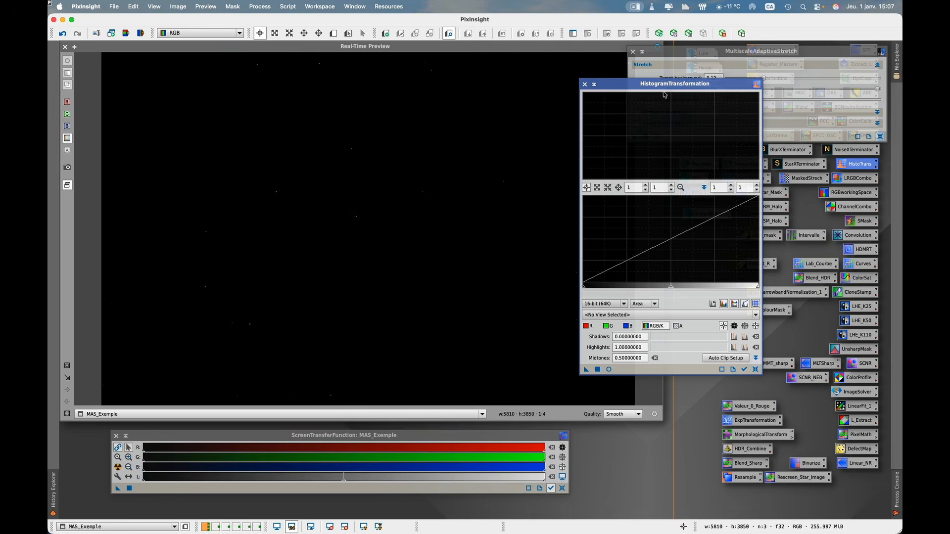
drag(722, 88, 721, 87)
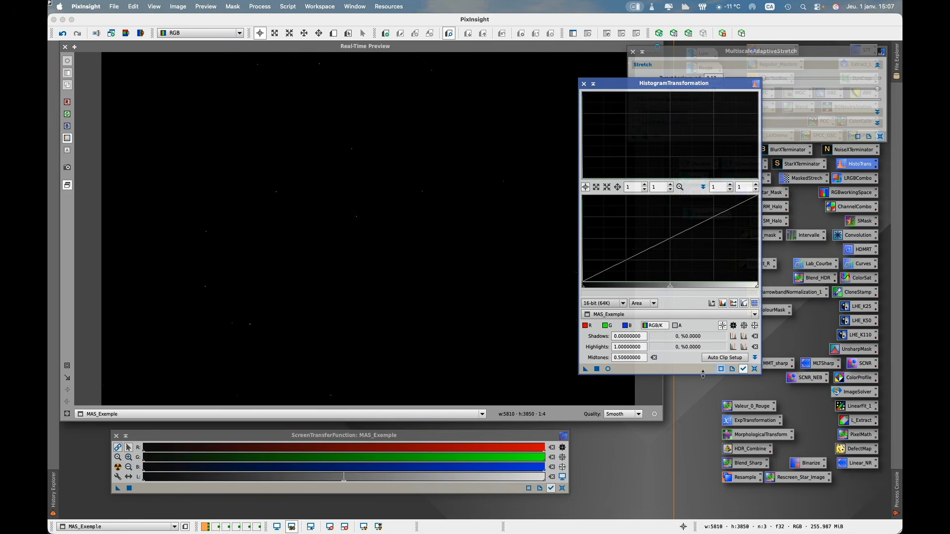
click(609, 369)
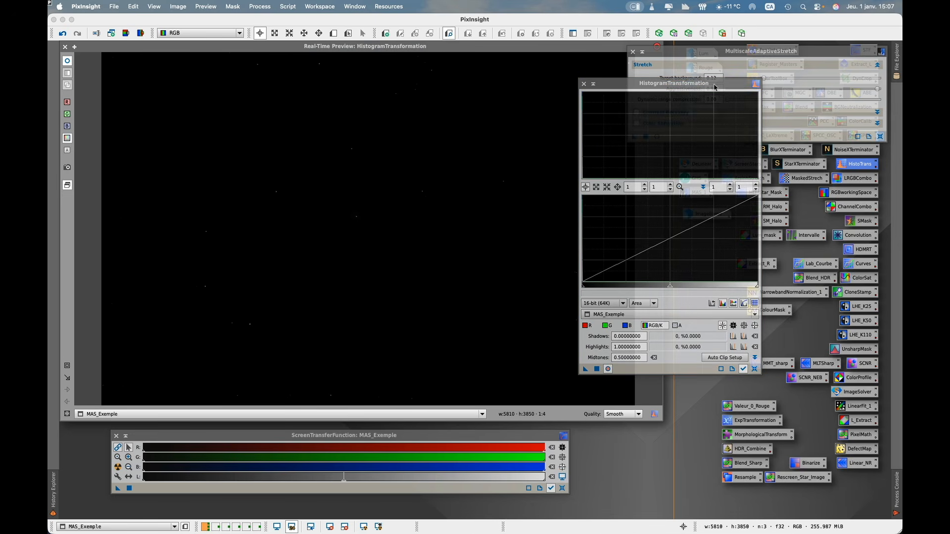
- Lower the histogram midtones to 0.00205193 and magnify the input histogram horizontally to 320
drag(670, 287, 586, 287)
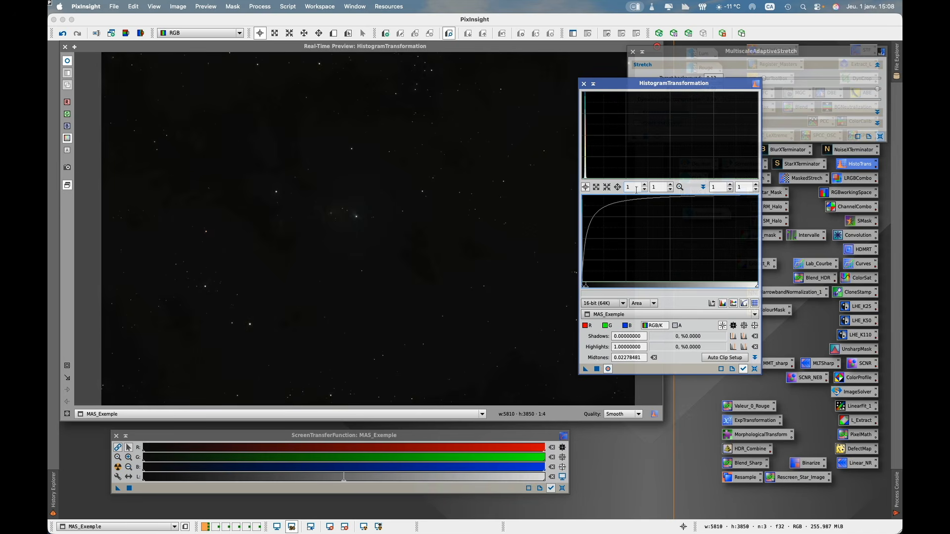
scroll(637, 187, up, 14)
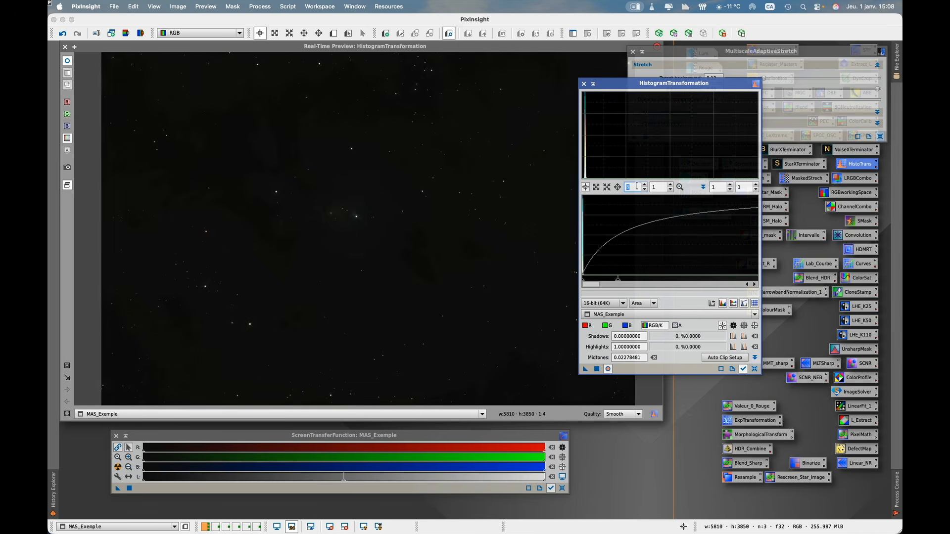
scroll(637, 187, up, 17)
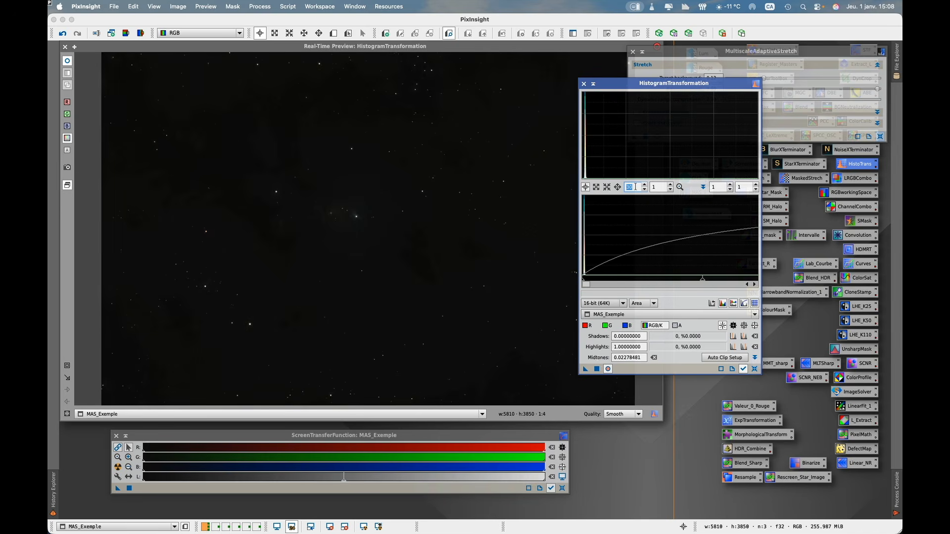
drag(710, 282, 594, 280)
click(634, 186)
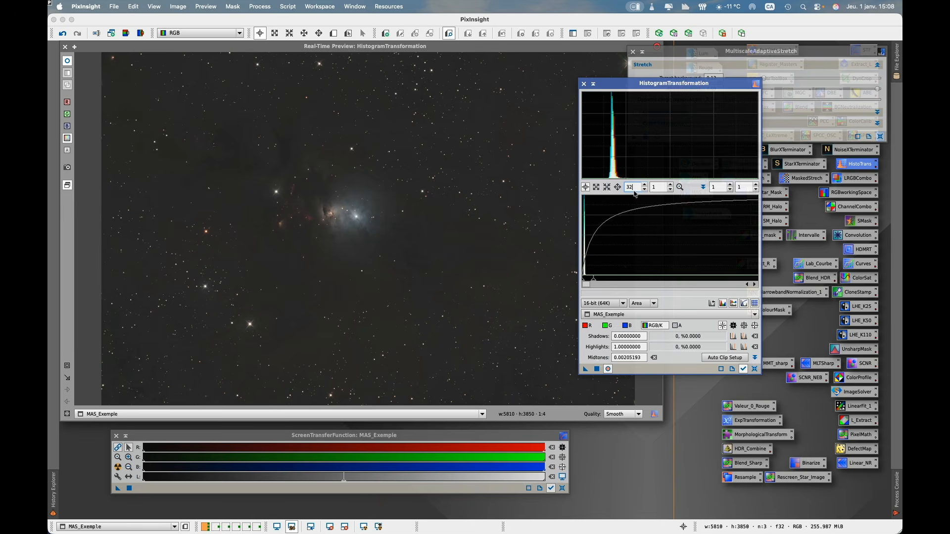
text(0)
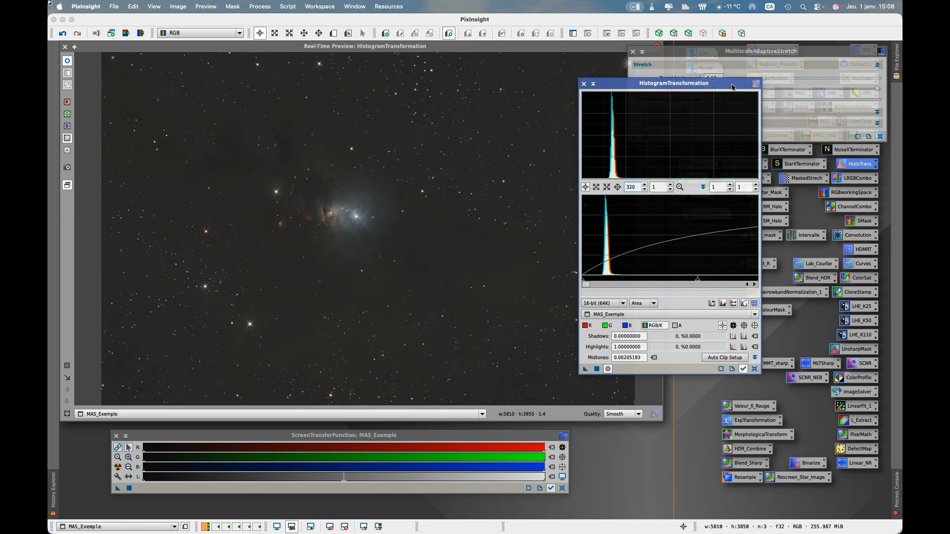
mouse_move(734, 89)
mouse_down()
mouse_move(735, 119)
mouse_move(742, 98)
mouse_up()
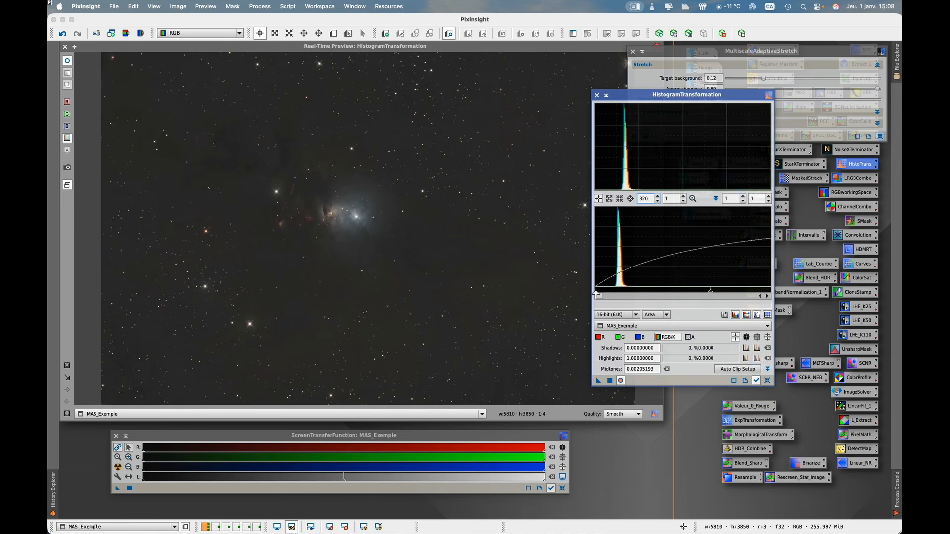
- Try a manual histogram stretch with shadows 0.00034722 and midtones 0.00035523 for comparison, then close HistogramTransformation without applying it
drag(597, 295, 613, 295)
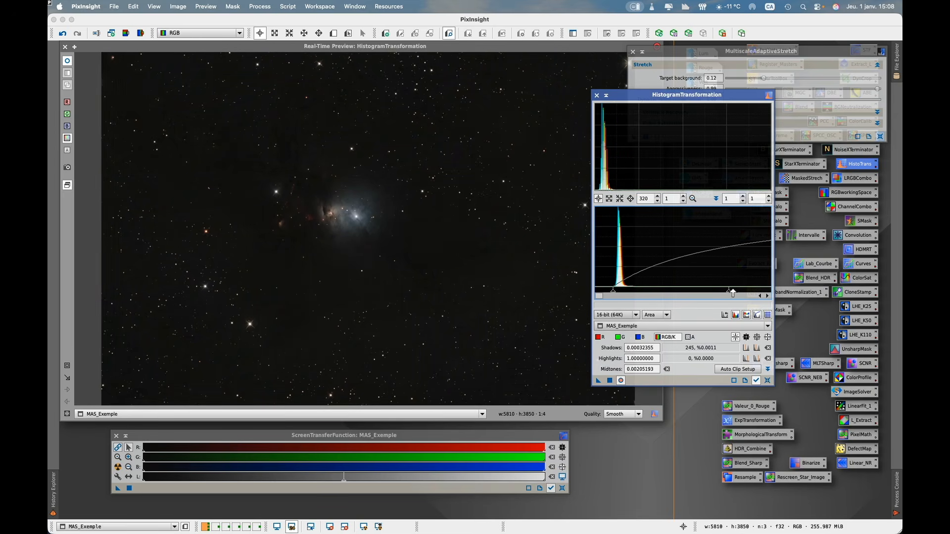
drag(733, 293, 615, 294)
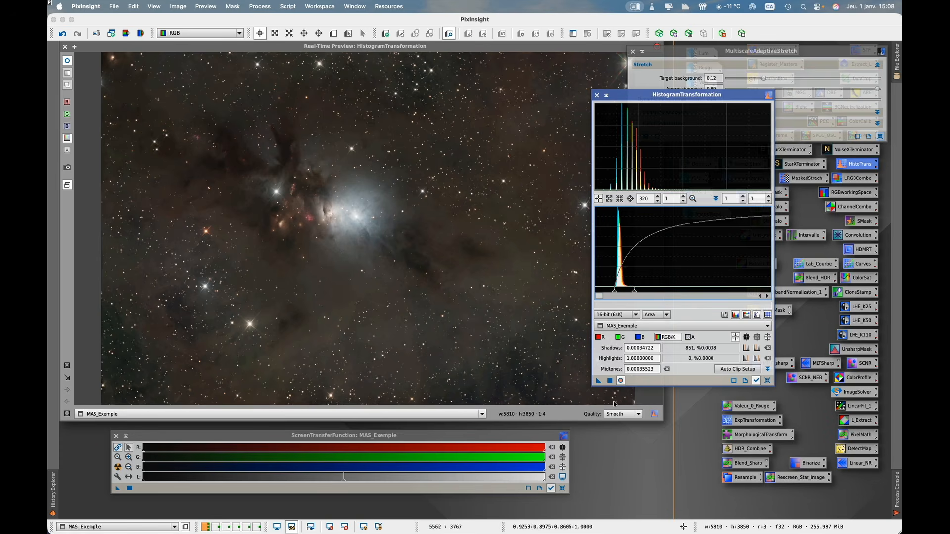
click(621, 381)
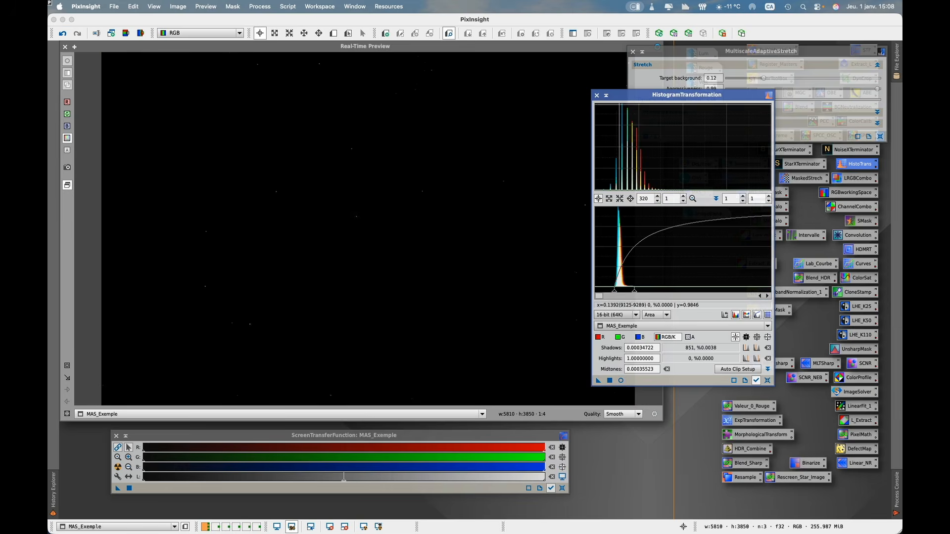
click(596, 95)
- Restart the real-time preview with MultiscaleAdaptiveStretch to compare its result with the manual histogram stretch
click(670, 58)
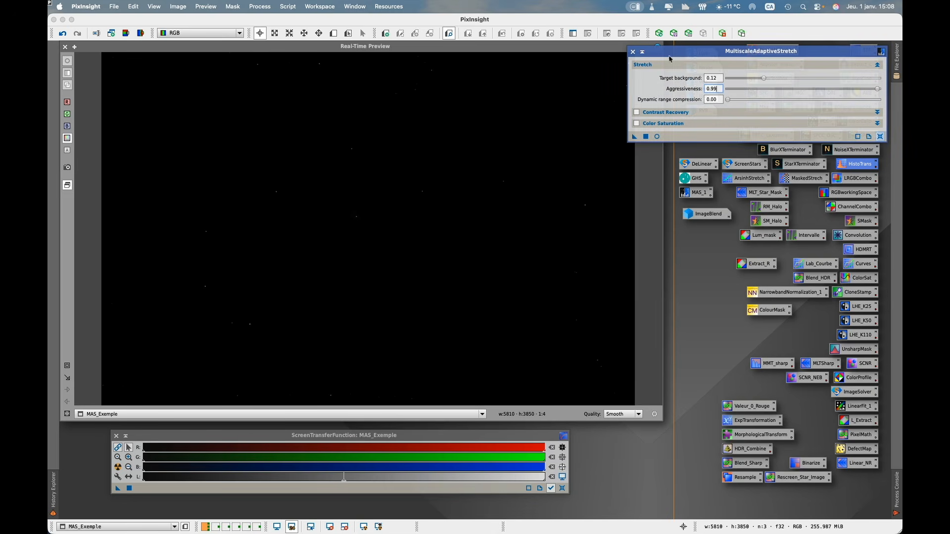
click(657, 136)
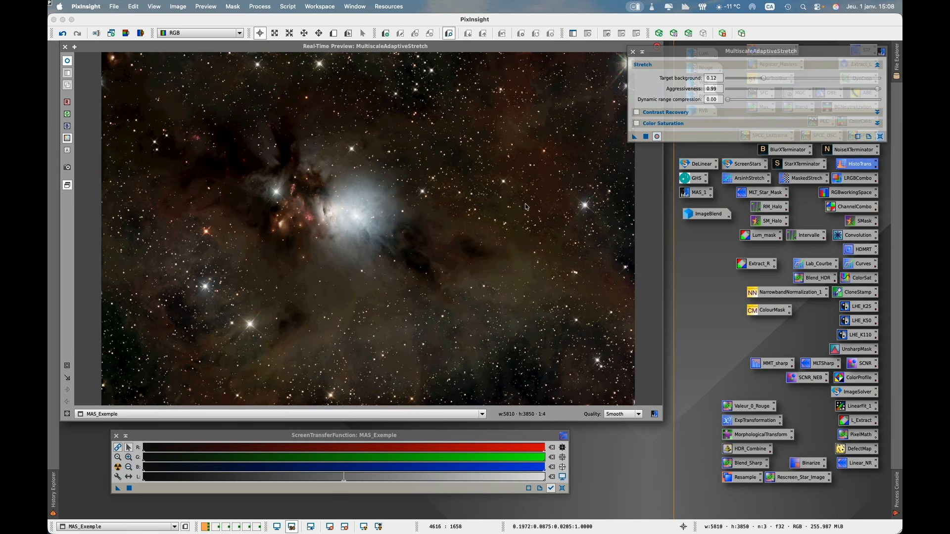
drag(684, 49, 683, 65)
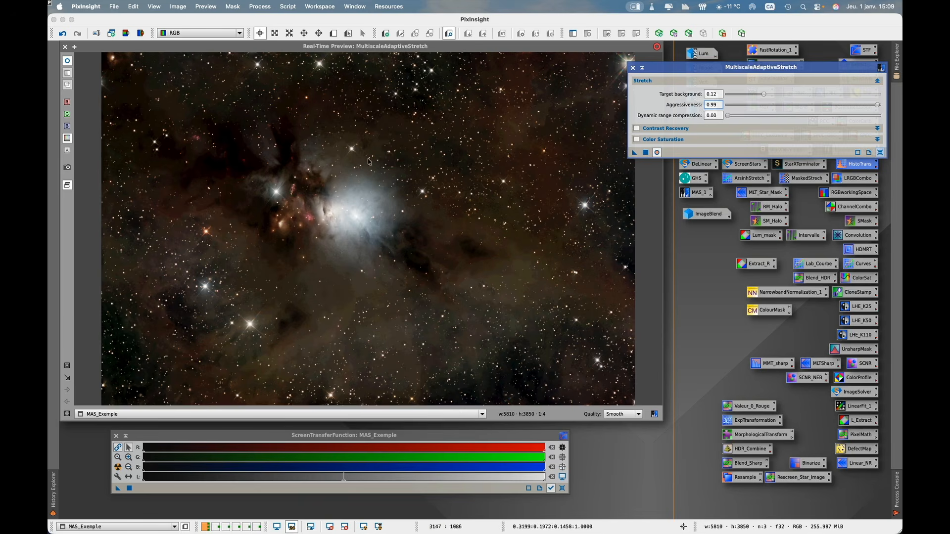
- Set Dynamic range compression to 0.46, judging it on a close-up of the nebula's bright core and the star cluster beside it
click(68, 366)
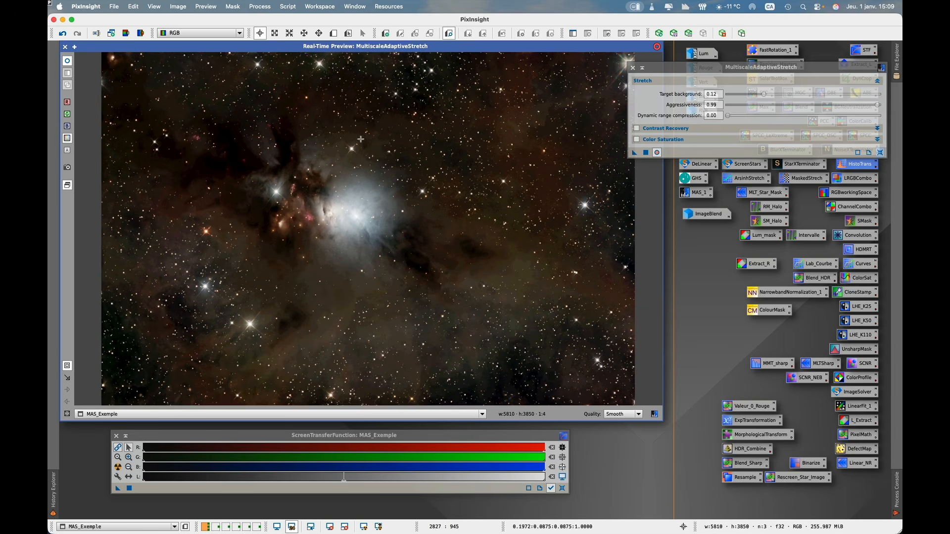
drag(365, 139, 179, 349)
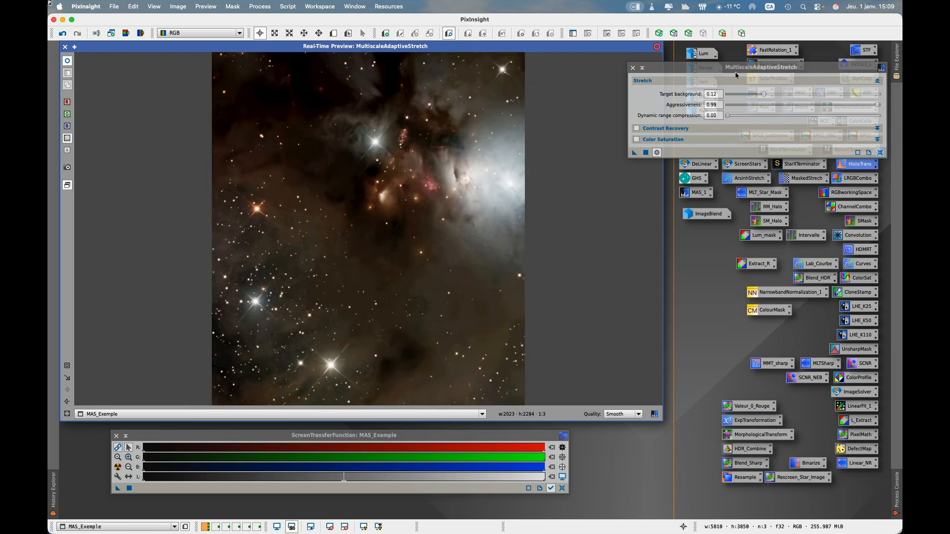
click(734, 71)
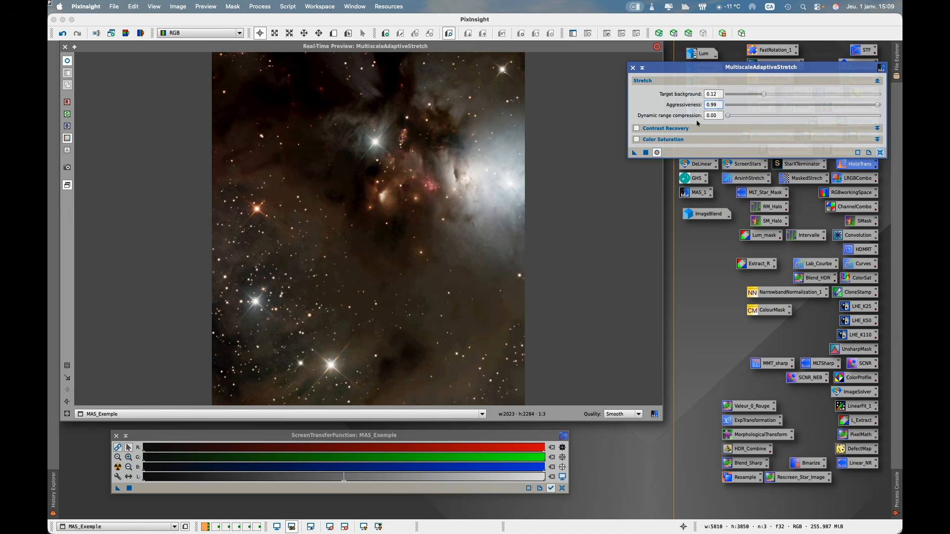
drag(726, 117, 770, 120)
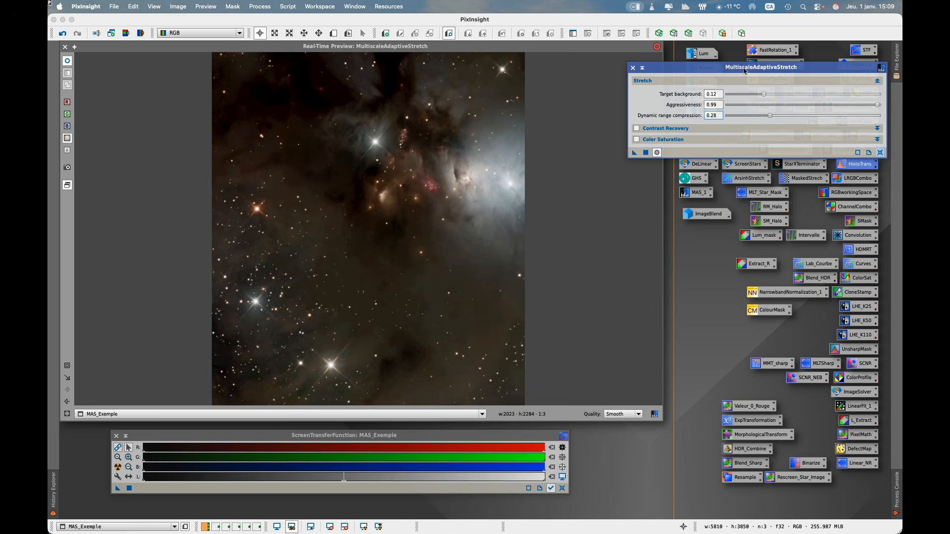
drag(770, 116, 798, 118)
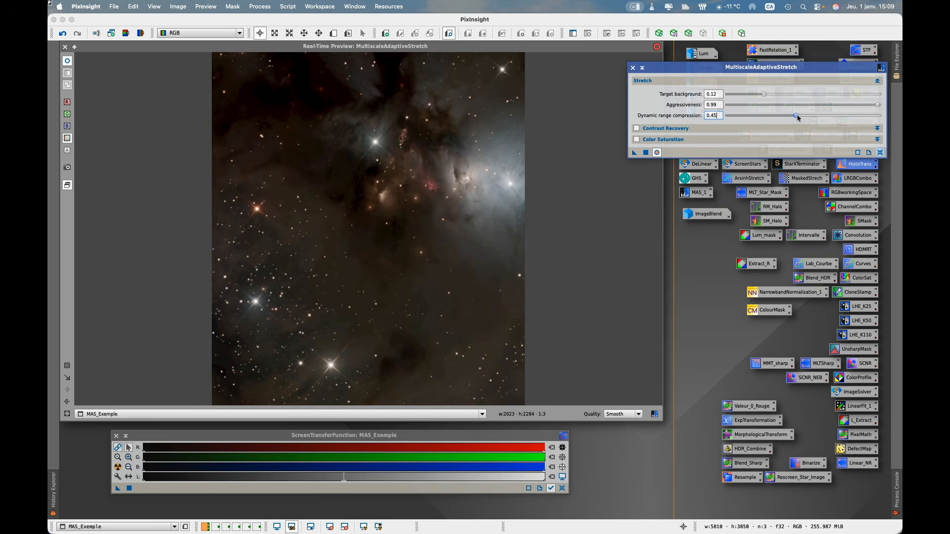
drag(798, 118, 799, 118)
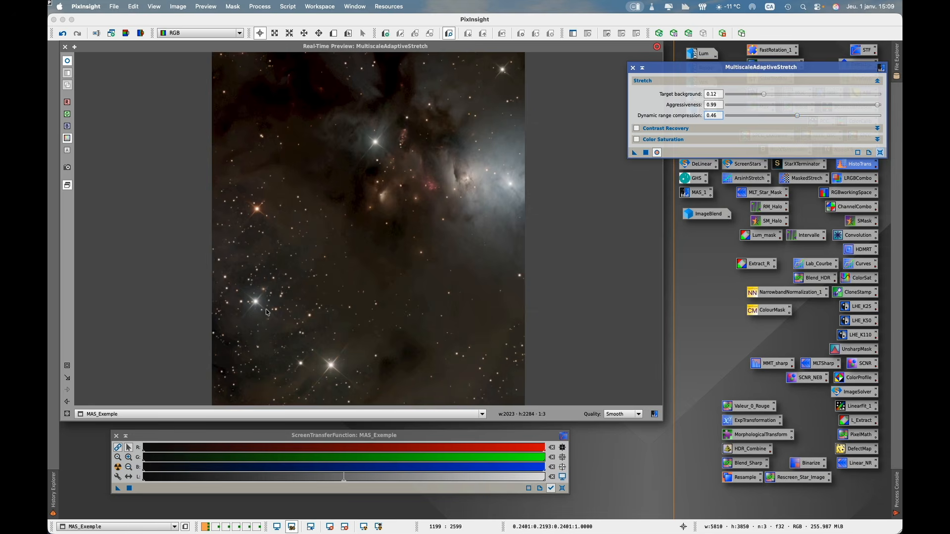
click(67, 403)
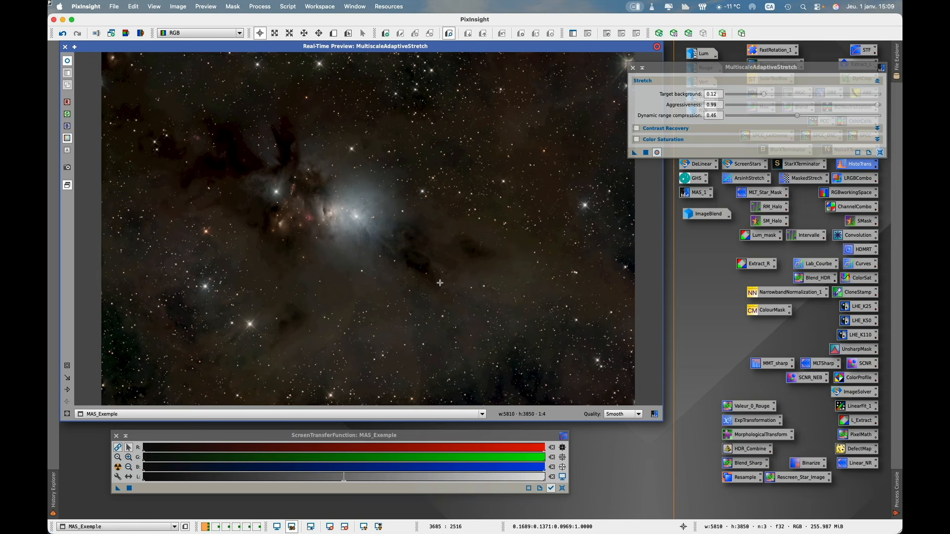
- Set the Target background to 0.18 and the Aggressiveness to 0.95 in the stretch parameters
click(750, 68)
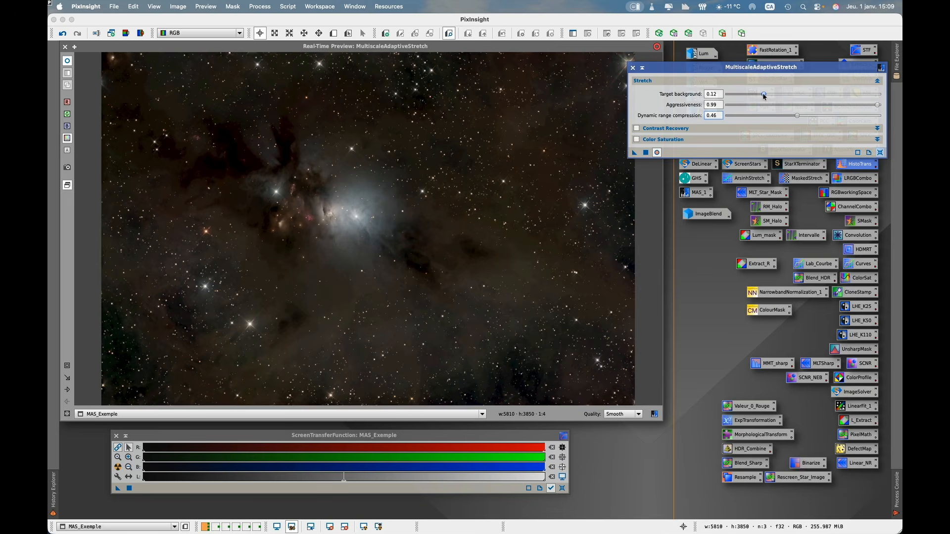
drag(764, 96, 783, 97)
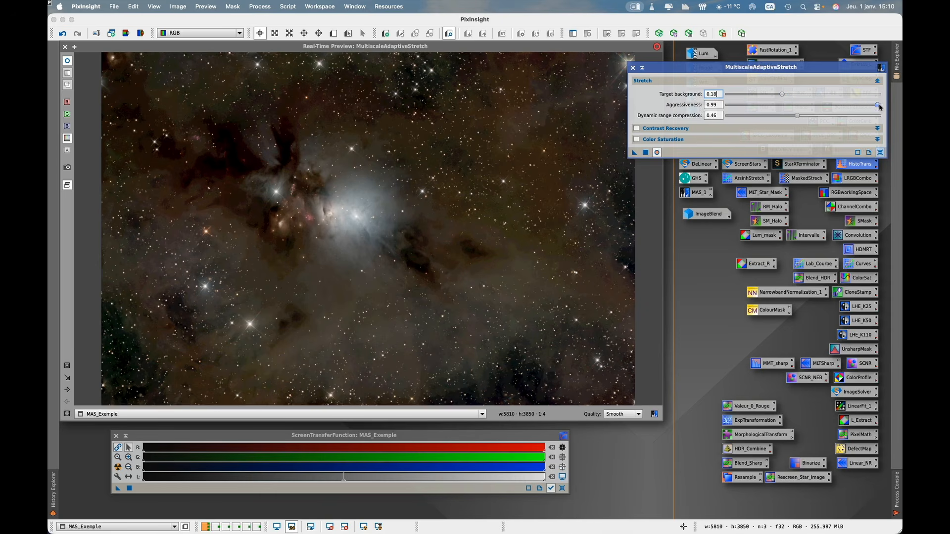
drag(880, 107, 873, 107)
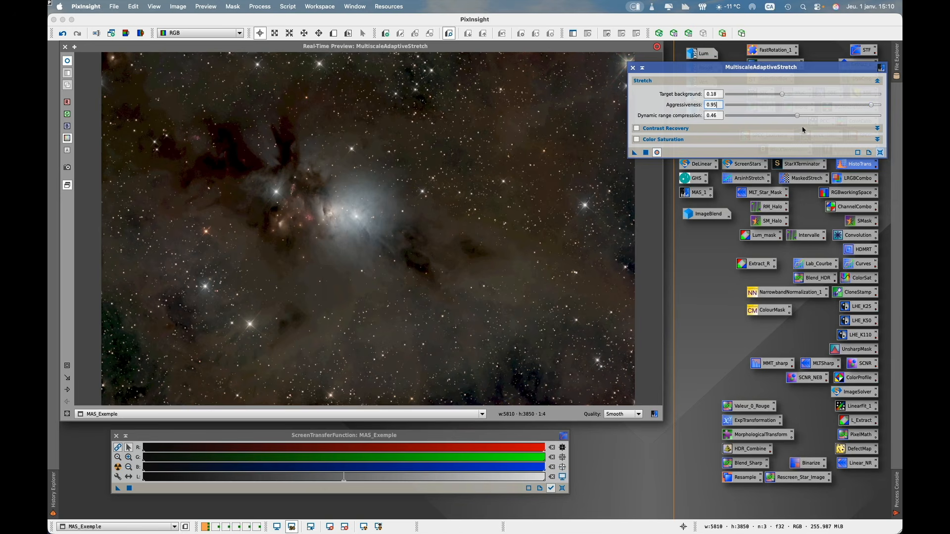
- Restrict the real-time preview to the region with the bright core, dark nebula and star cluster, and enable Contrast Recovery
click(877, 129)
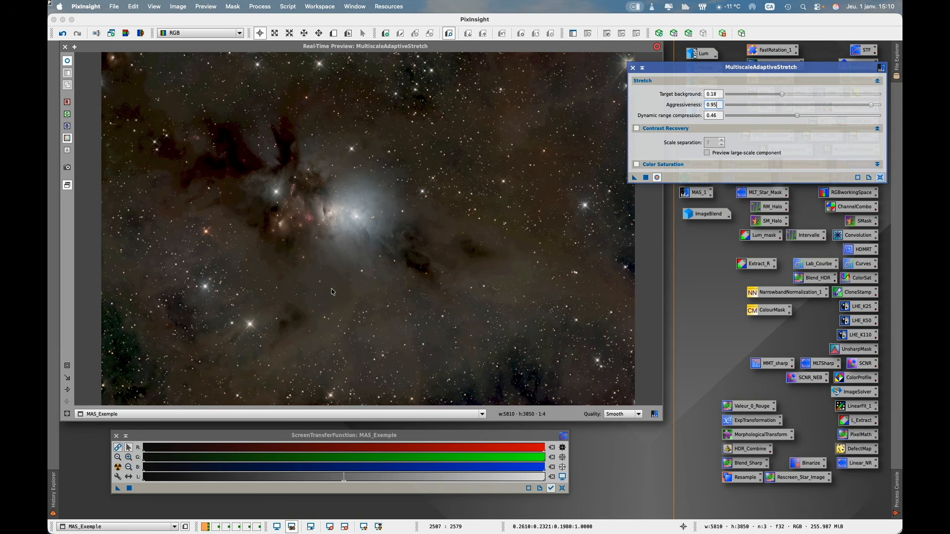
click(317, 171)
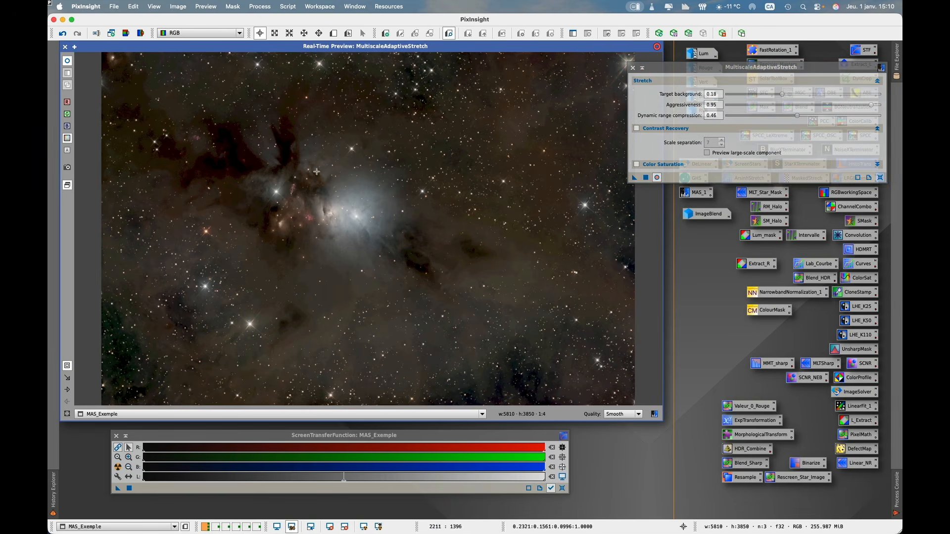
drag(371, 132, 178, 359)
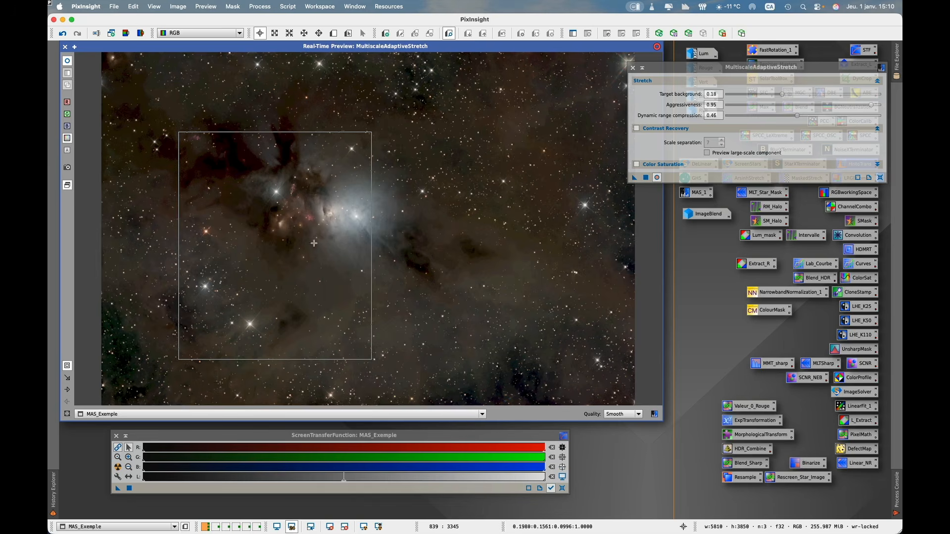
click(717, 68)
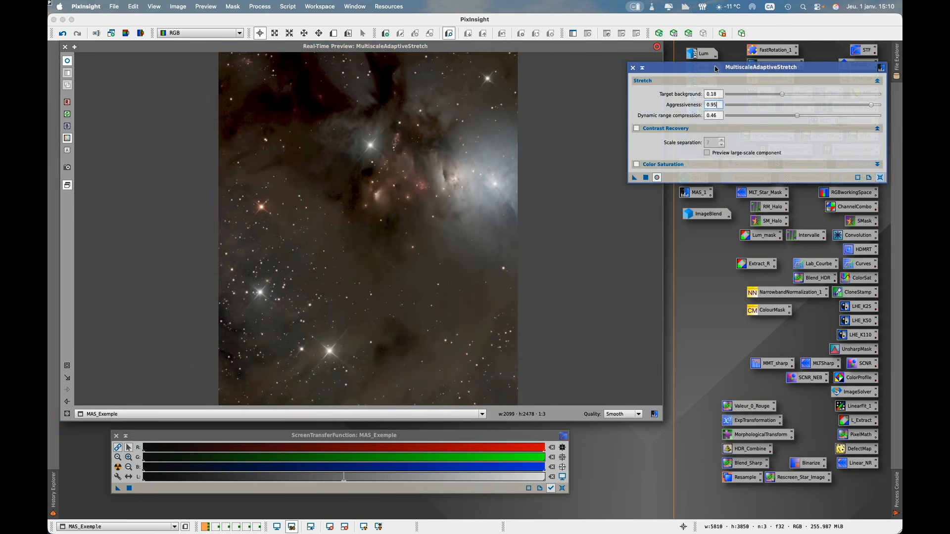
click(637, 129)
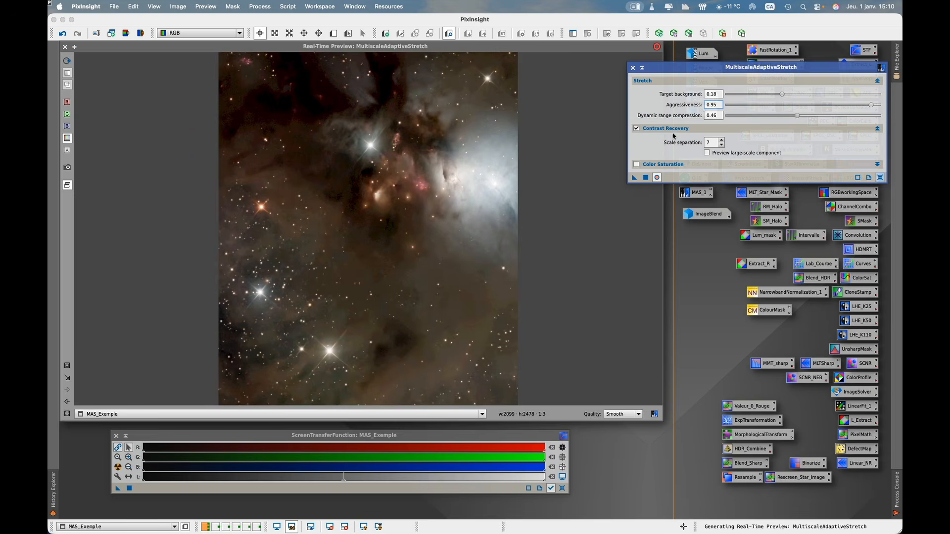
- Set the Contrast Recovery Scale separation to 6, judging it with the large-scale component preview, and return the real-time preview to the whole image
click(722, 145)
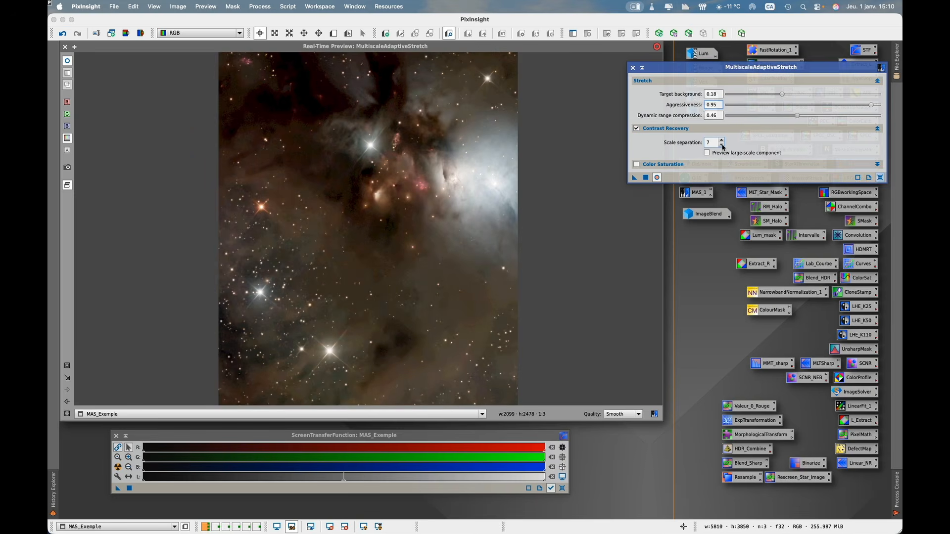
click(722, 145)
click(707, 153)
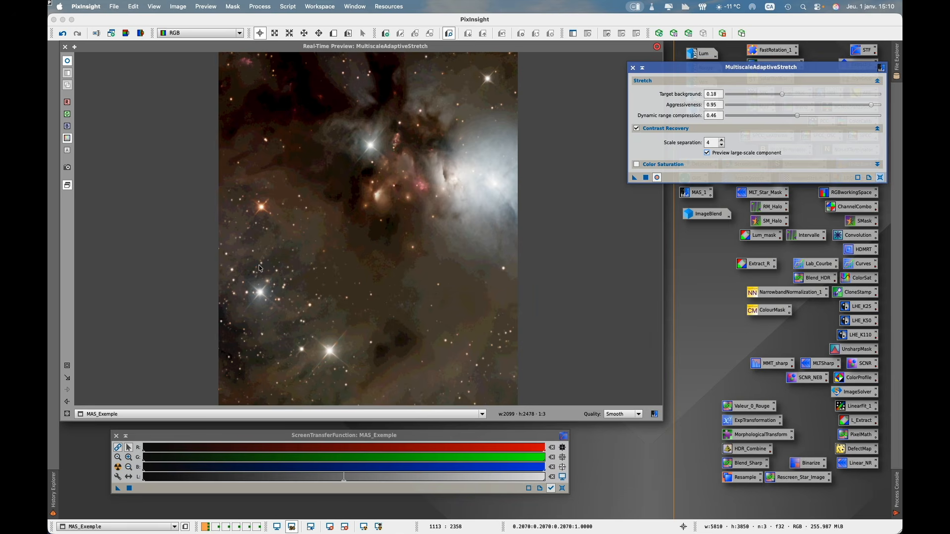
click(722, 140)
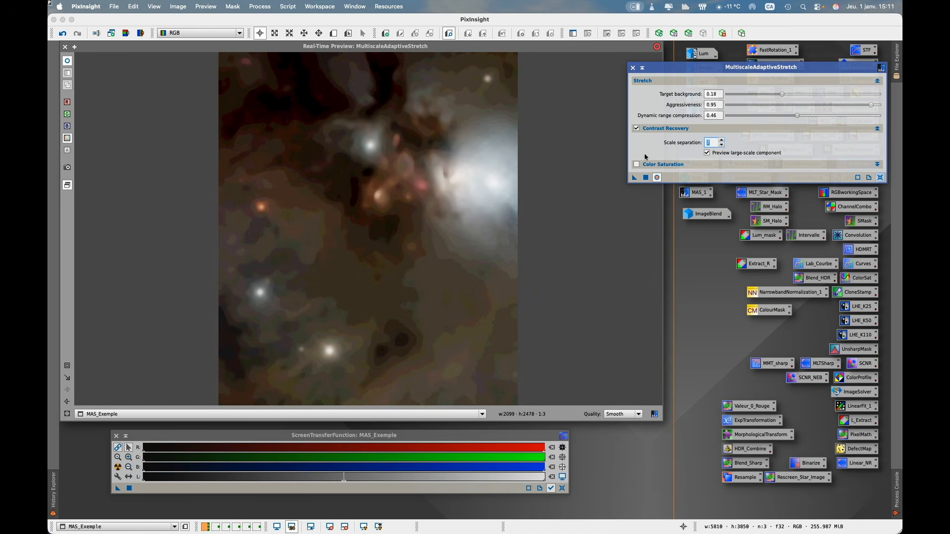
click(722, 142)
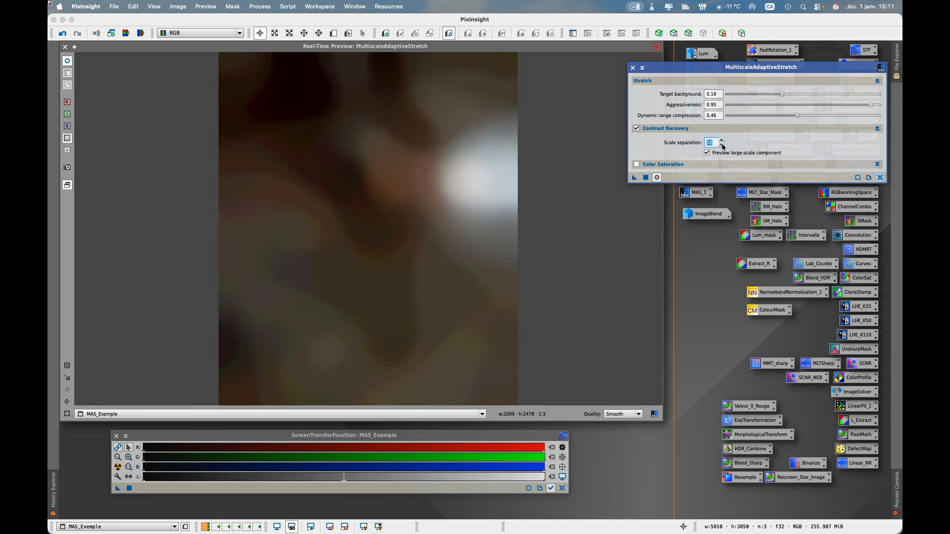
click(722, 145)
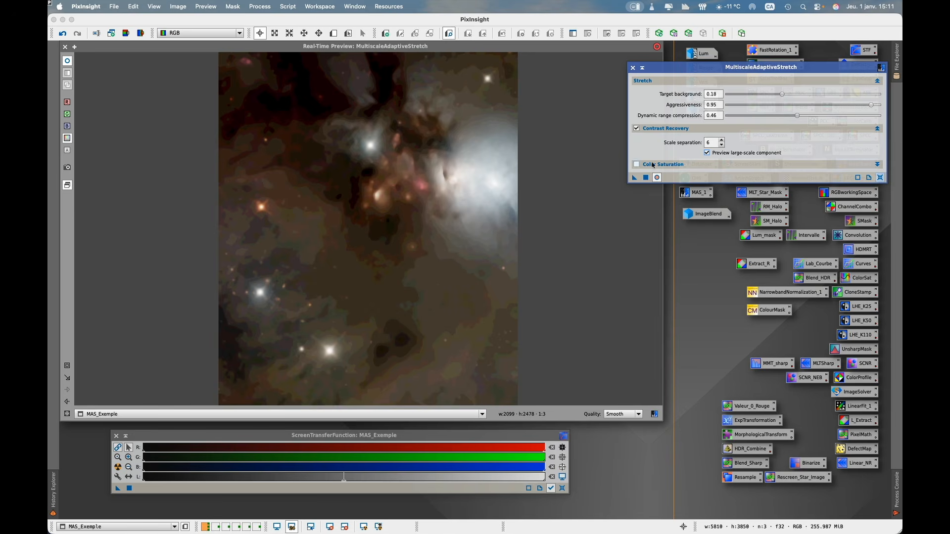
click(707, 153)
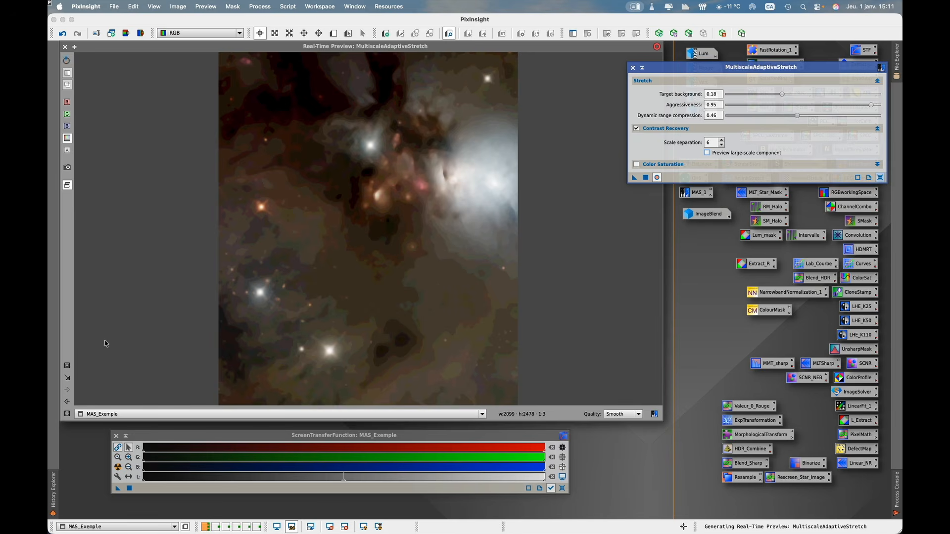
click(68, 402)
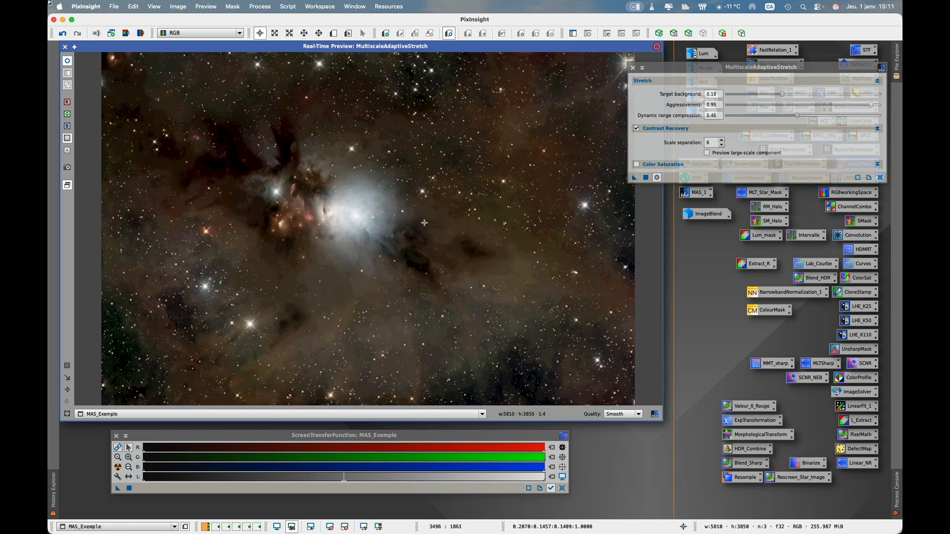
click(790, 71)
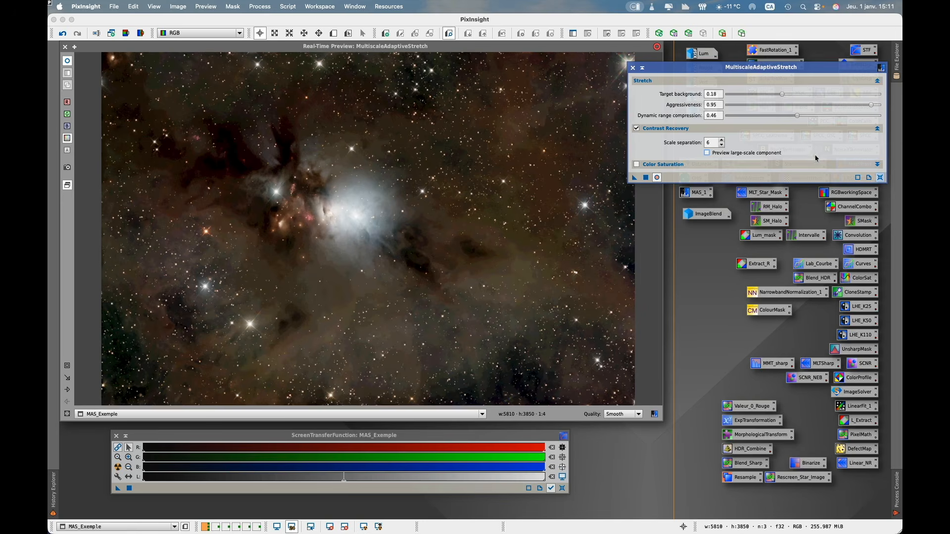
- Enable Color Saturation and turn off its Lightness mask
click(877, 165)
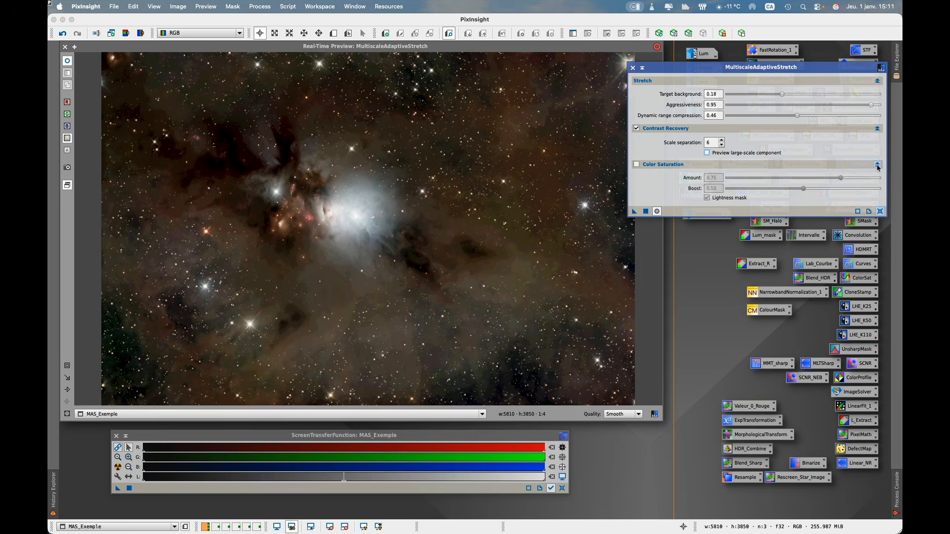
click(636, 165)
click(707, 199)
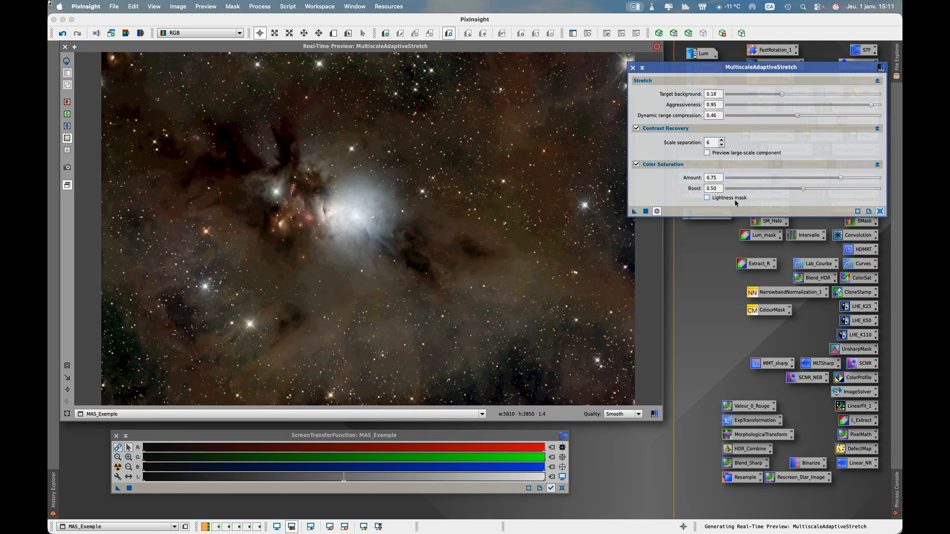
- Set the Color Saturation Amount and Boost to 0.65 each and turn the Lightness mask back on
drag(803, 189, 715, 192)
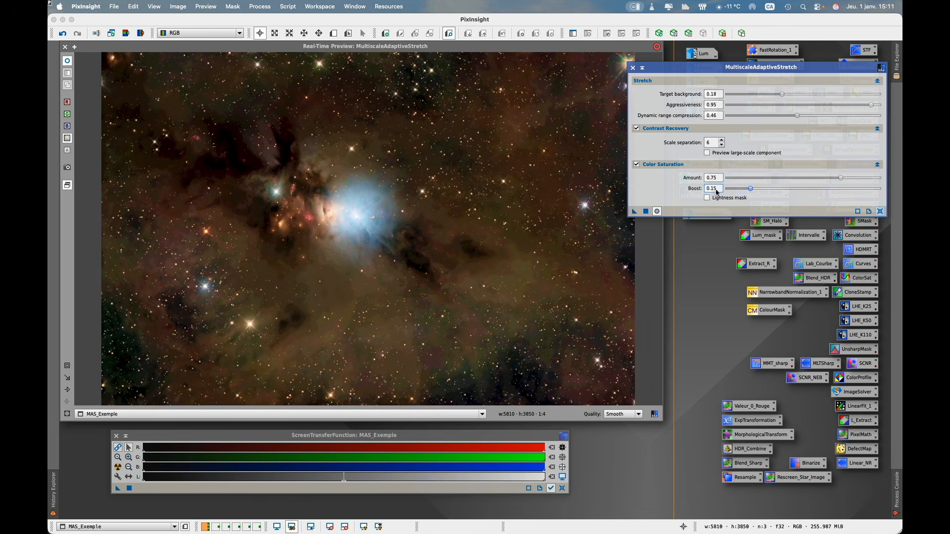
click(709, 192)
mouse_move(840, 179)
mouse_down()
mouse_move(820, 178)
mouse_move(826, 182)
mouse_up()
drag(730, 191, 752, 193)
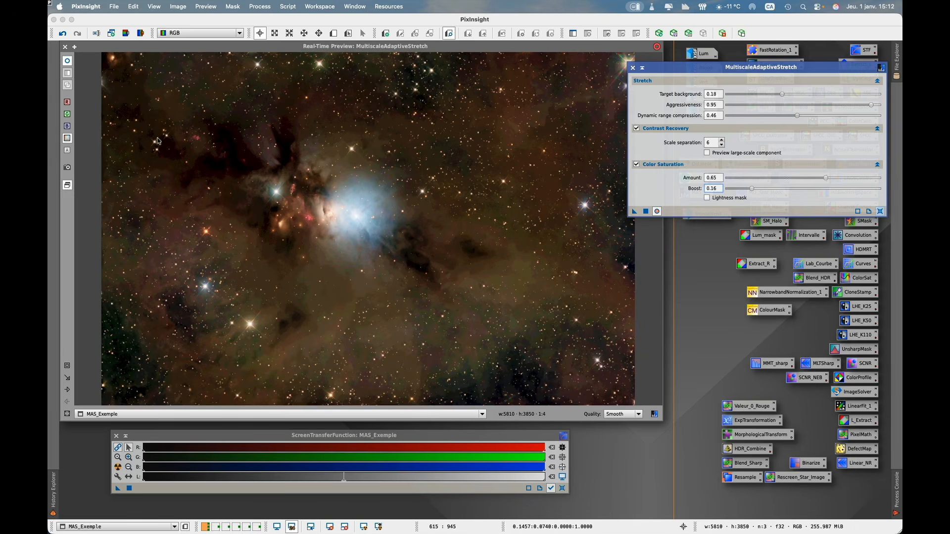
drag(752, 189, 828, 191)
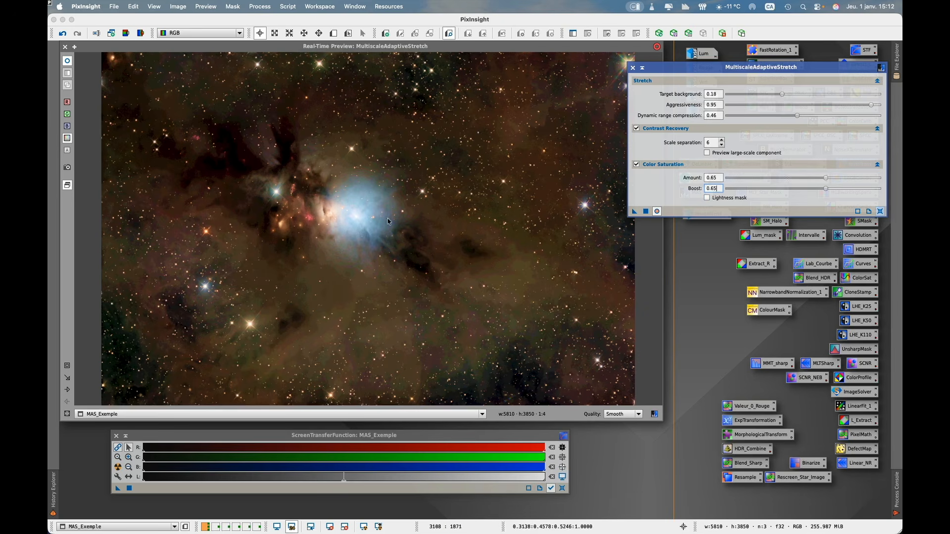
click(707, 198)
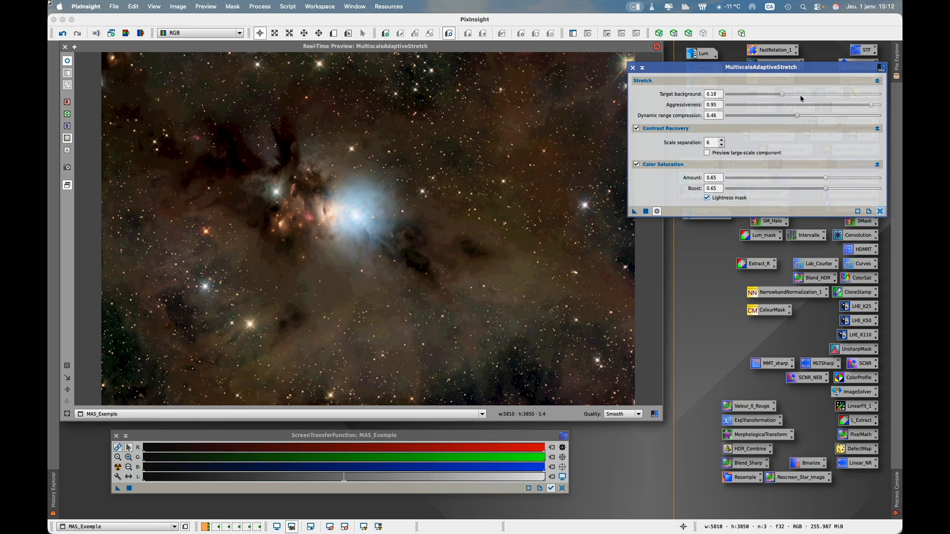
- Refine the stretch with Target background 0.23, Aggressiveness 0.96 and Dynamic range compression 0.50
drag(782, 94, 793, 96)
drag(793, 94, 798, 95)
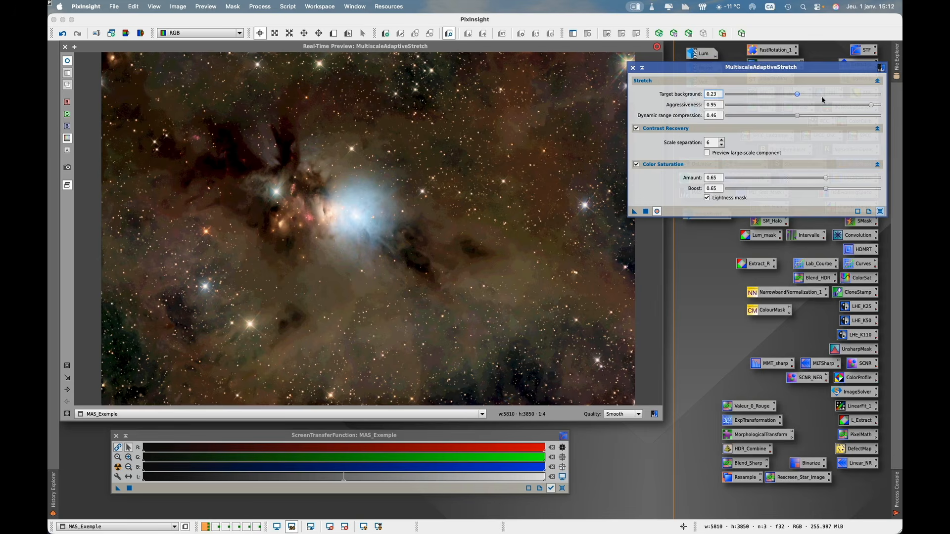
drag(871, 105, 877, 106)
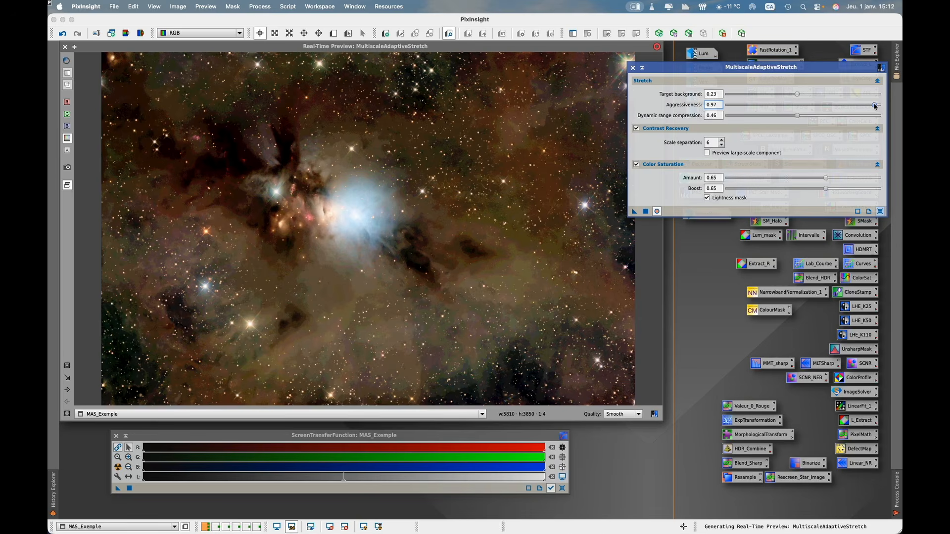
drag(874, 106, 873, 106)
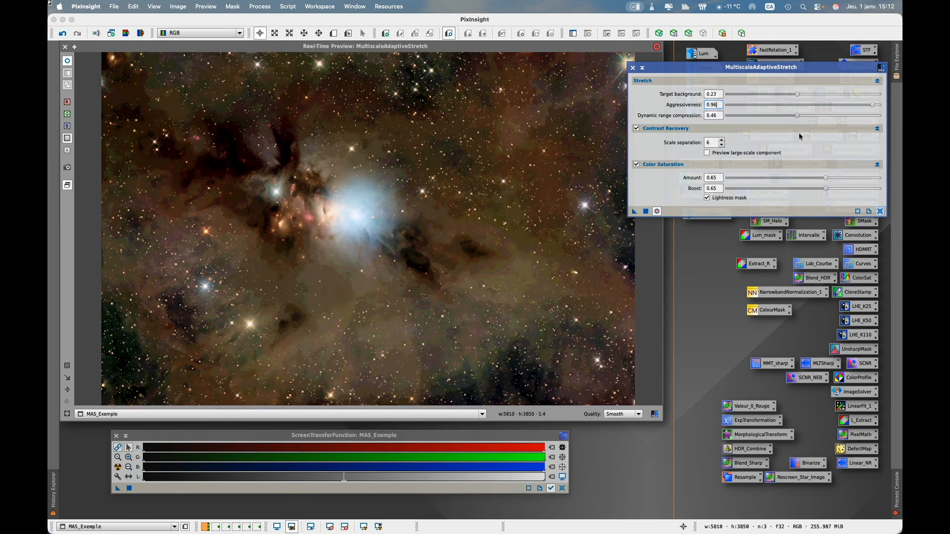
drag(798, 116, 805, 119)
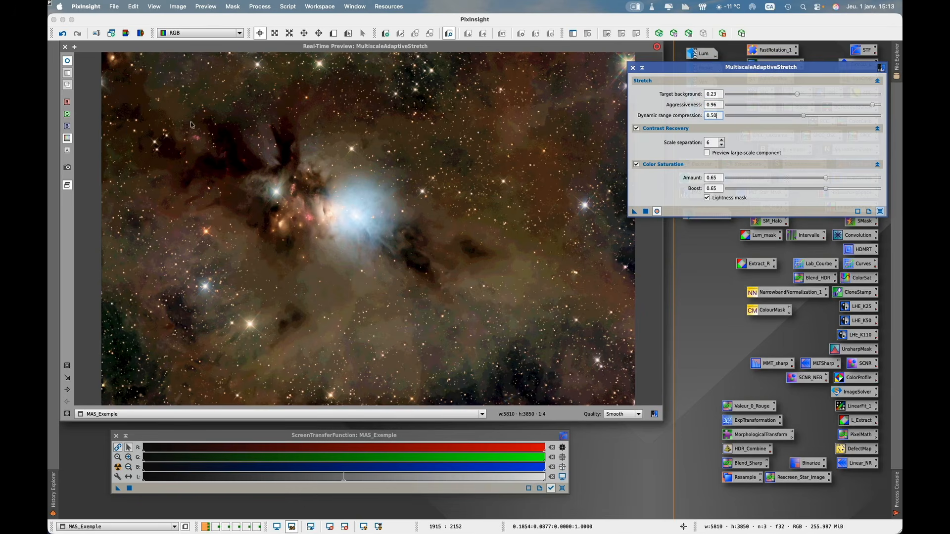
- Close the real-time preview, apply MultiscaleAdaptiveStretch to the MAS_Exemple image and close the process window
click(65, 47)
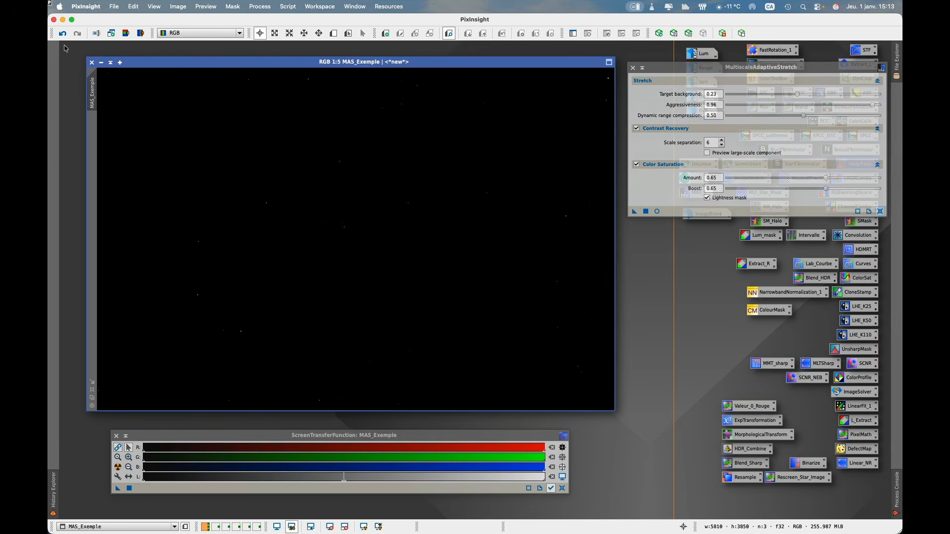
click(667, 78)
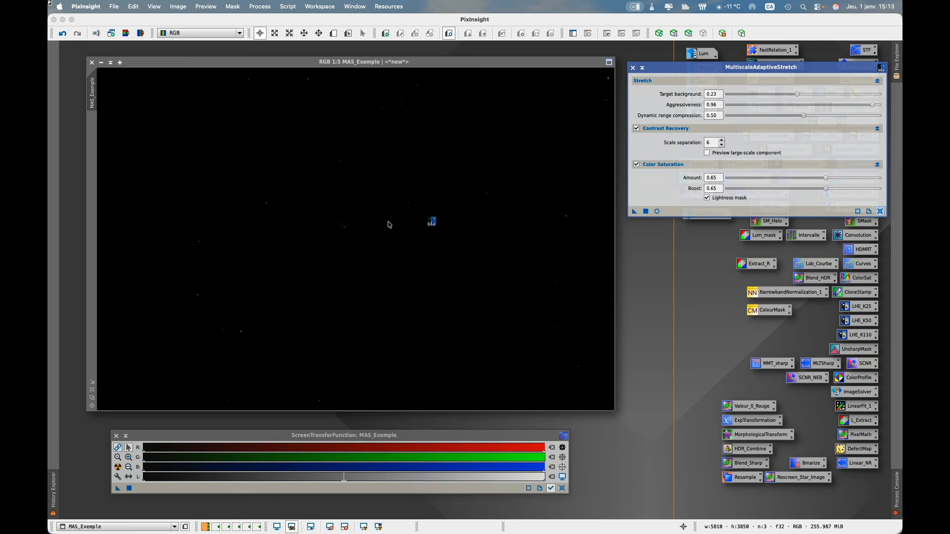
click(364, 223)
drag(364, 223, 371, 224)
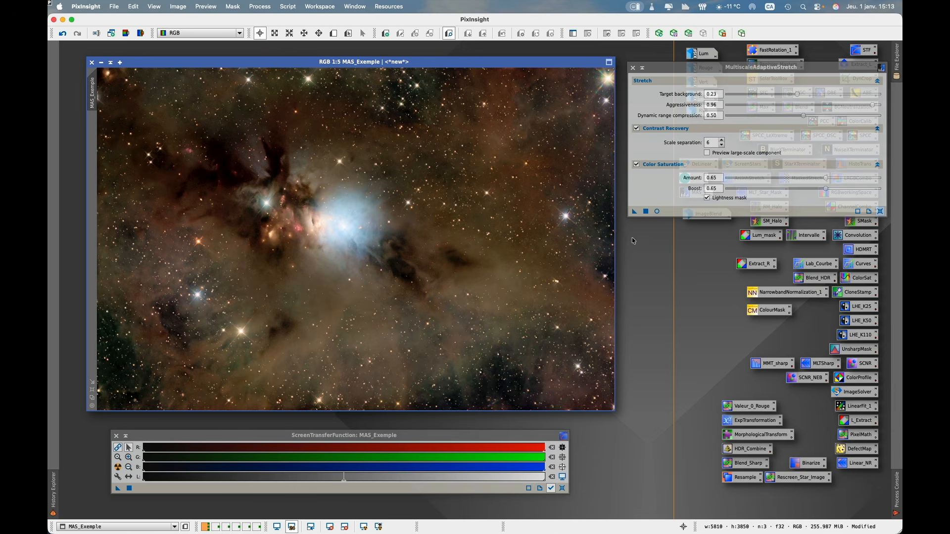
click(632, 68)
drag(562, 62, 556, 58)
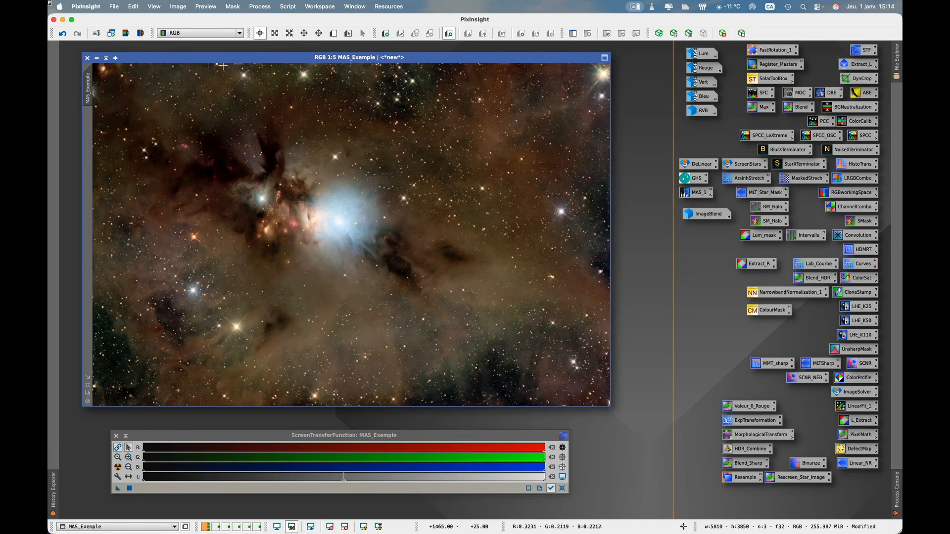
- Save the stretched image to the Desktop as MAS_Exemple.tif in 32-bit floating point TIFF format without compression
click(117, 8)
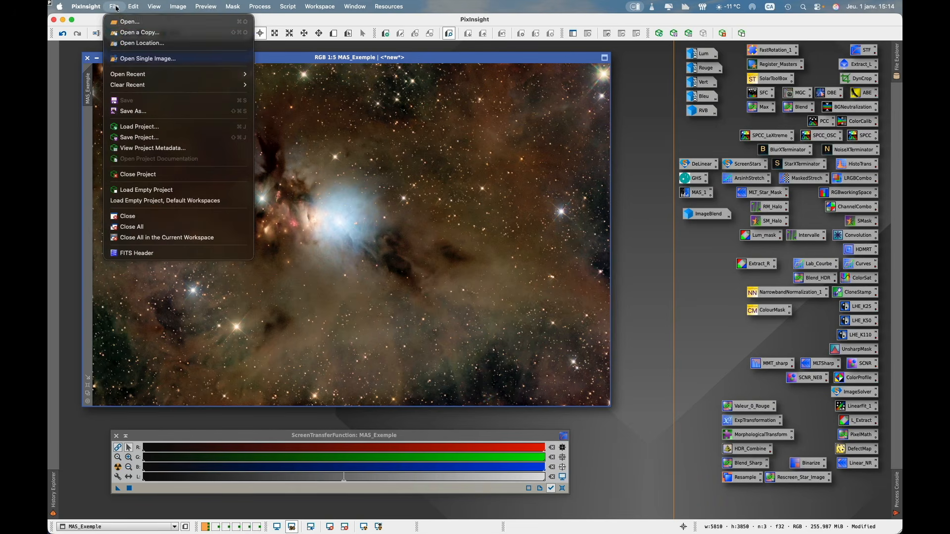
click(147, 112)
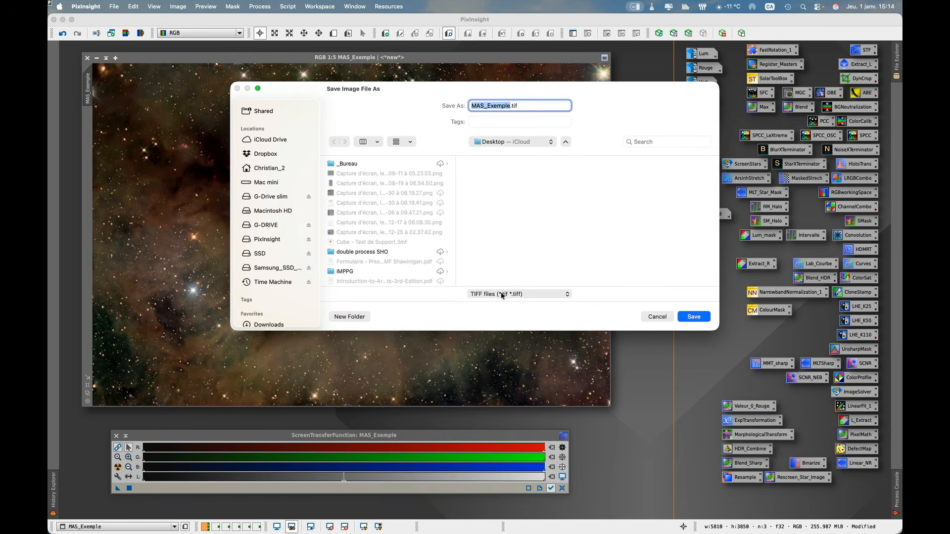
click(694, 318)
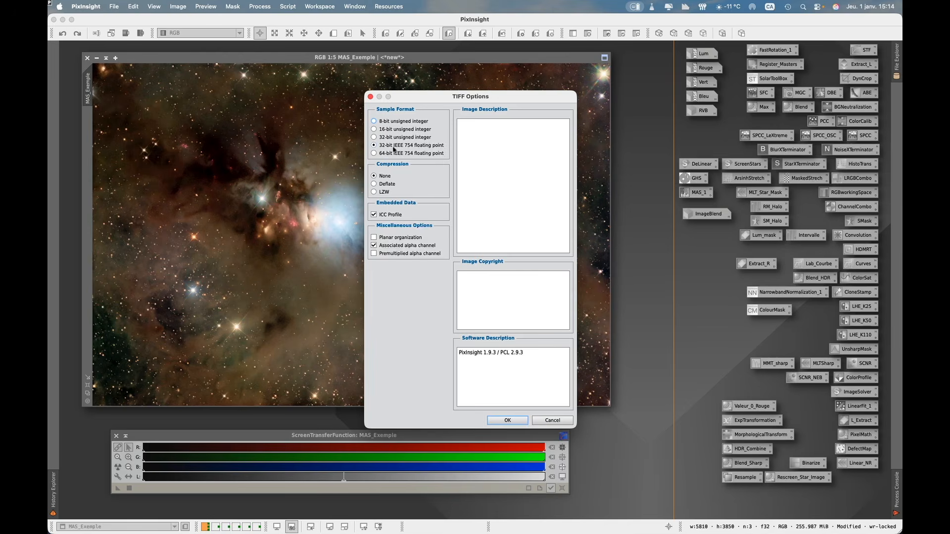
click(509, 419)
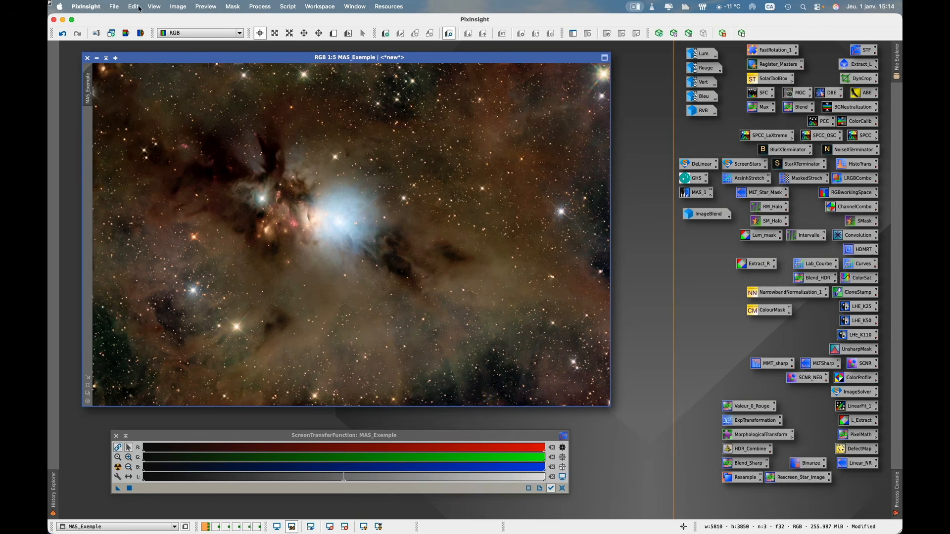
- Quit PixInsight and confirm the exit despite the loaded project
click(85, 6)
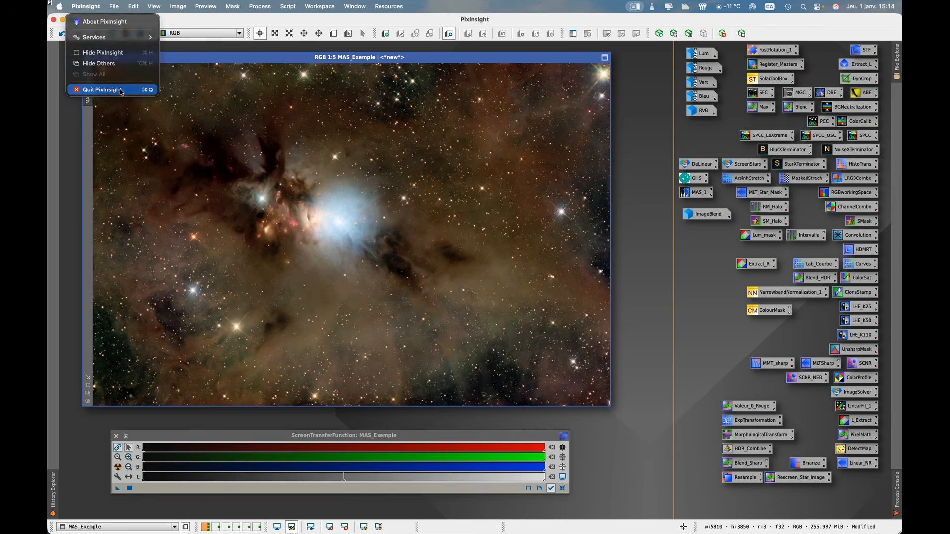
click(101, 89)
click(500, 299)
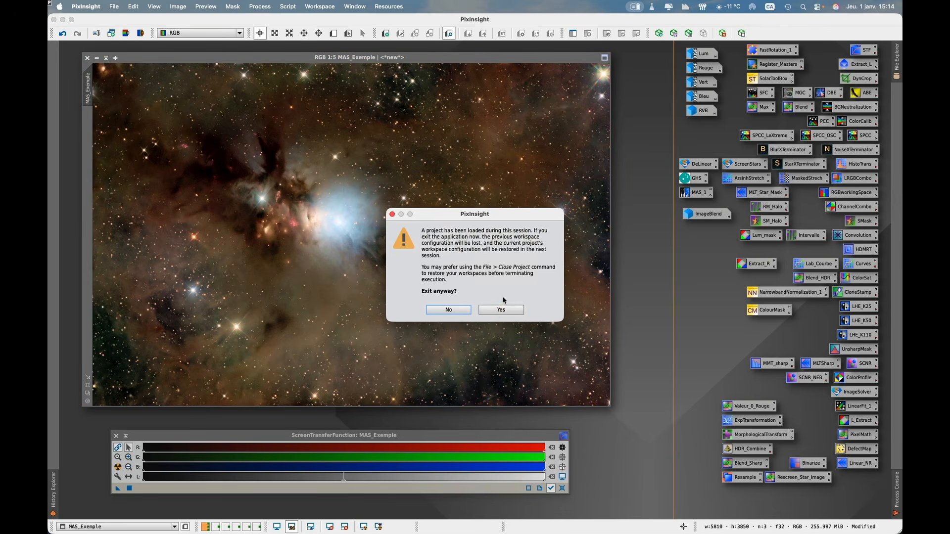
click(497, 311)
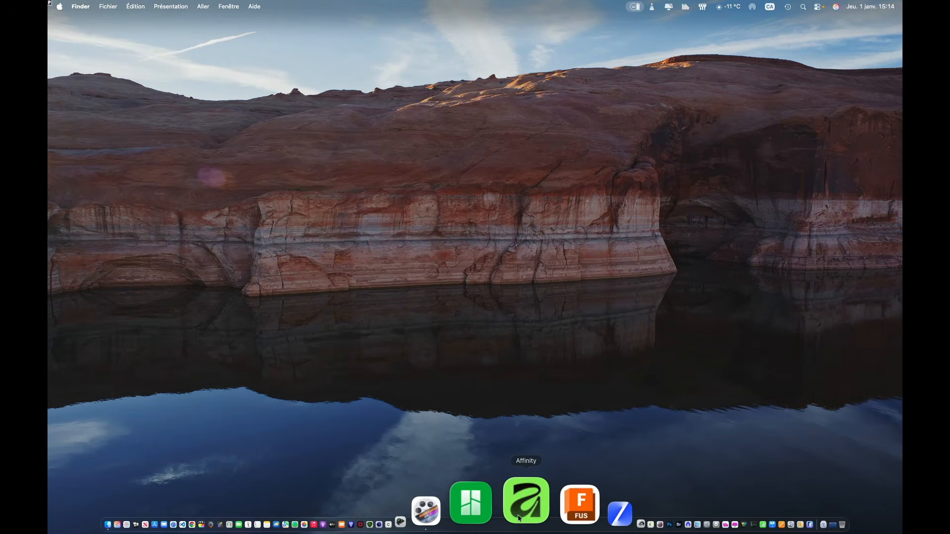
- Launch Affinity, dismiss its welcome window and open MAS_Exemple.tif from the Desktop as a document
click(519, 519)
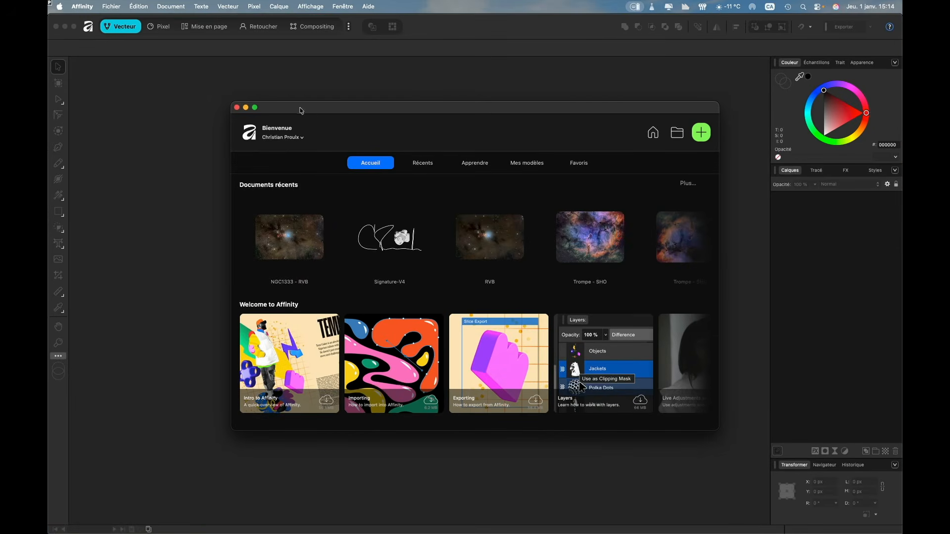
click(237, 107)
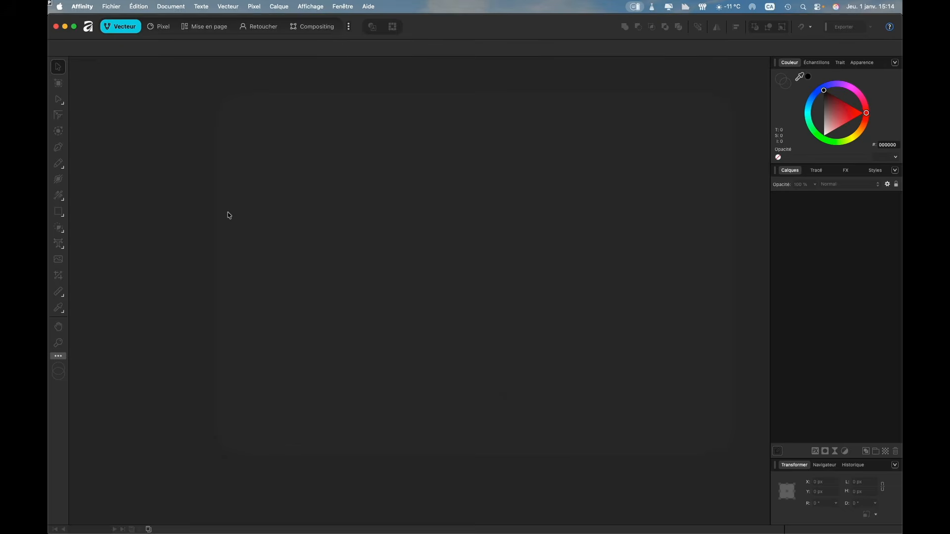
key(super+Tab)
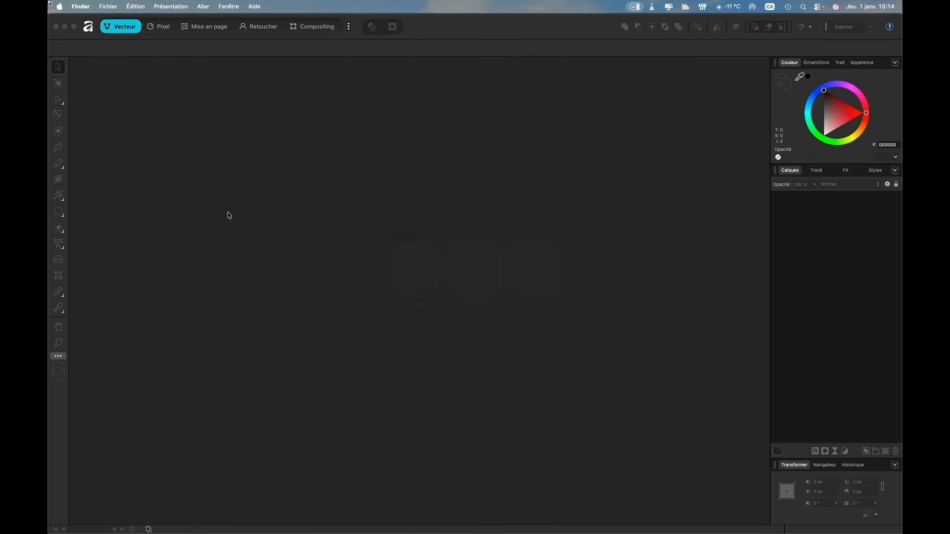
key(super+n)
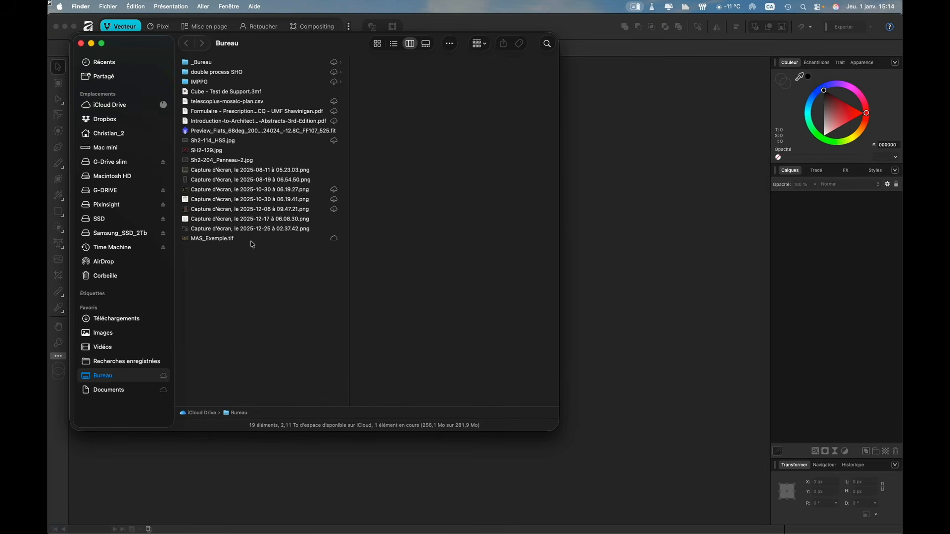
click(251, 241)
key(space)
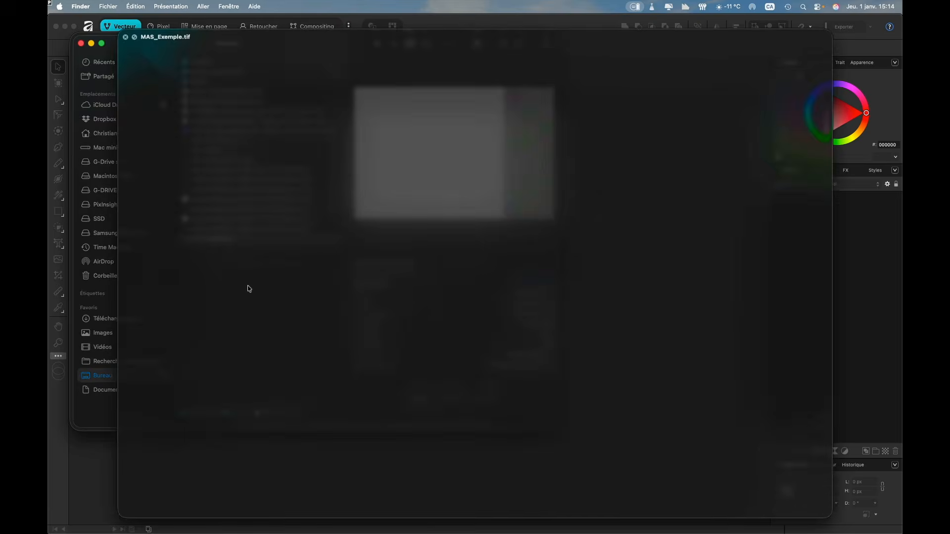
key(space)
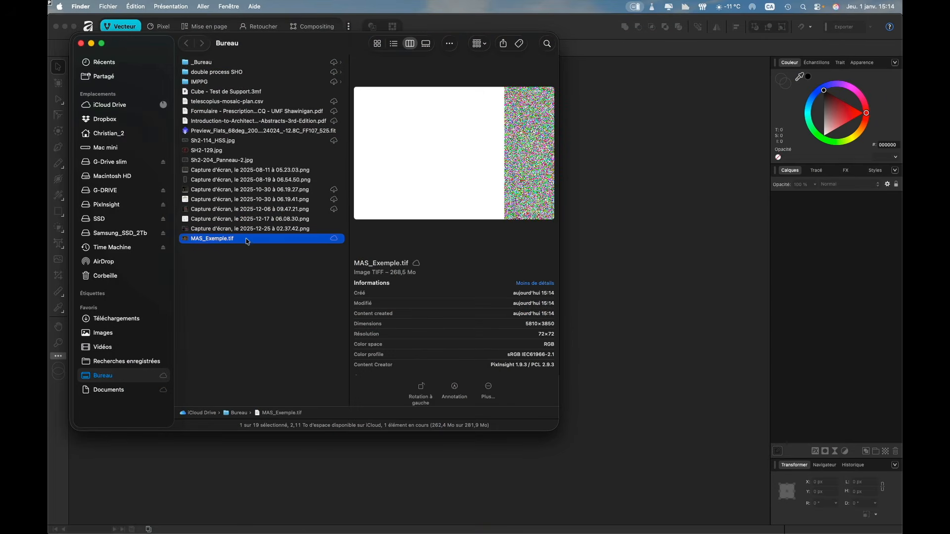
drag(257, 243, 643, 277)
click(807, 287)
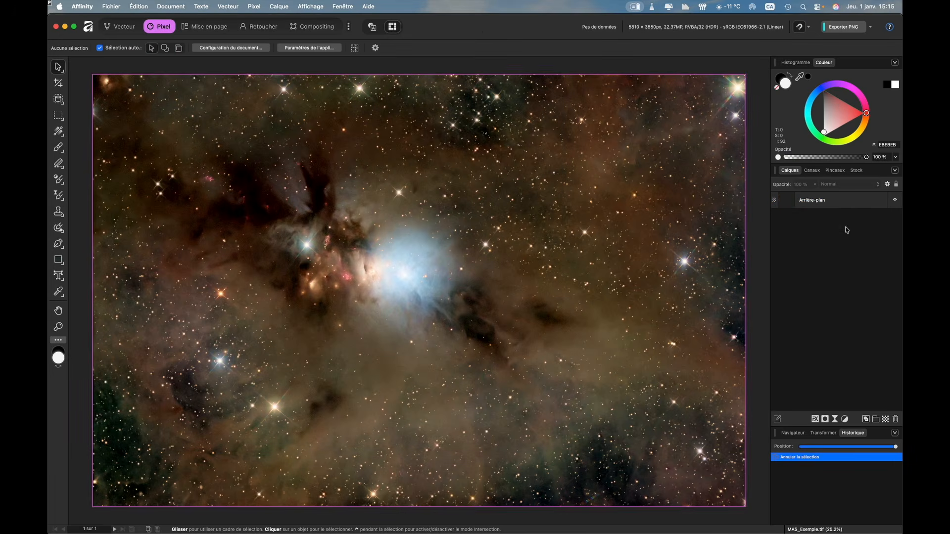
- Tone map the Arrière-plan layer with tone compression at its minimum and local contrast at nearly half its range, and apply it
click(838, 204)
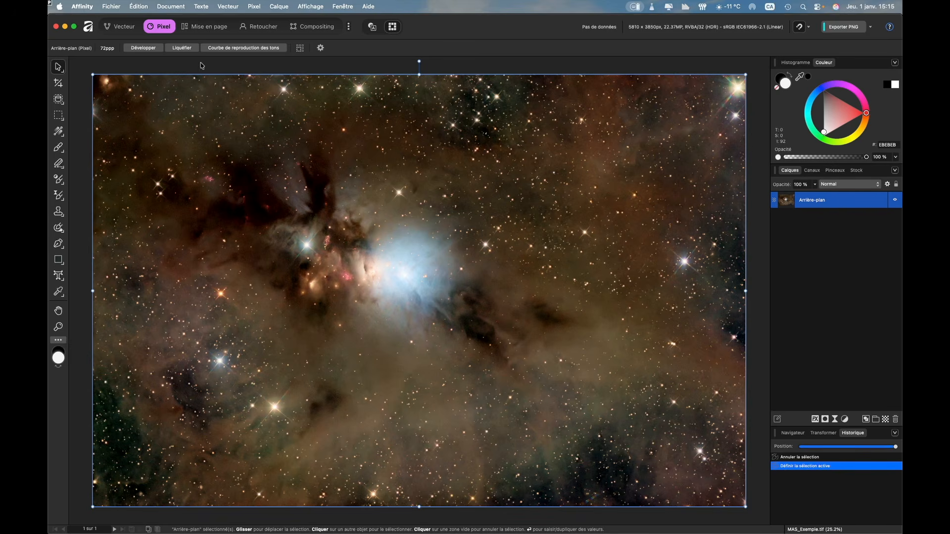
click(247, 48)
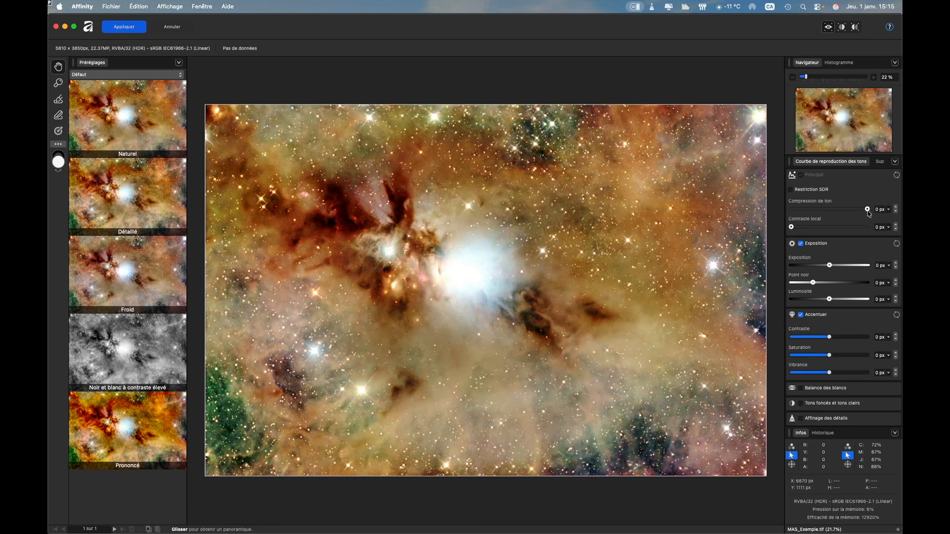
drag(867, 210, 792, 210)
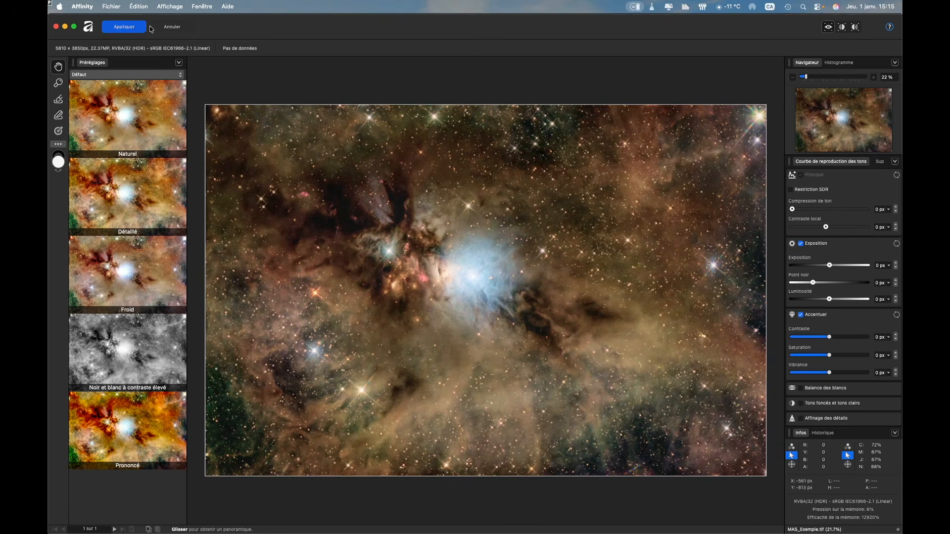
click(129, 27)
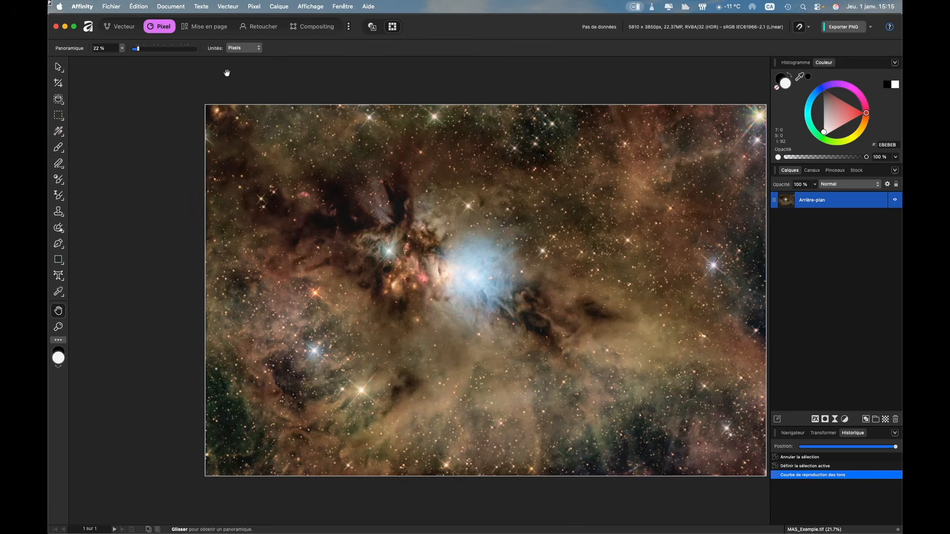
key(super+0)
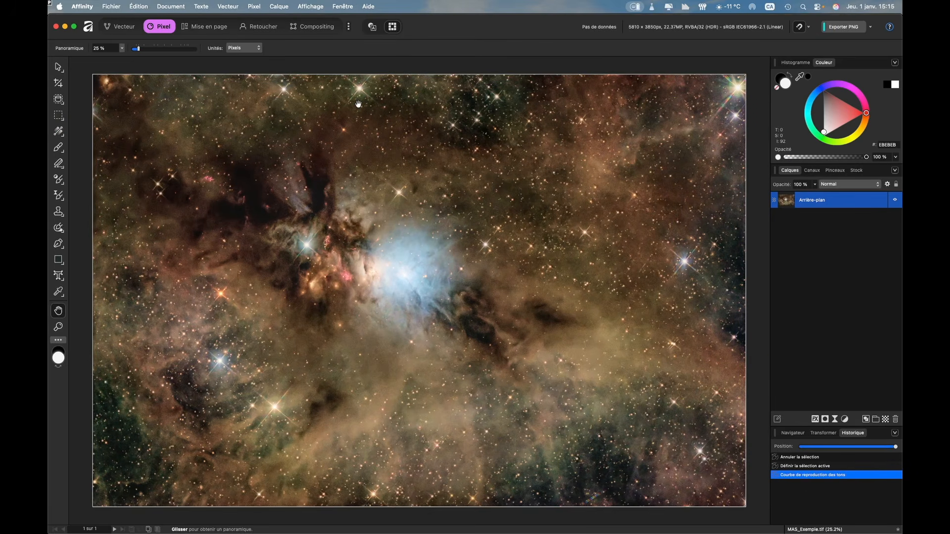
- Add a Curves adjustment lowering the master midtones to X 0.491, Y 0.315, and compare the result with the original through the history
key(super+m)
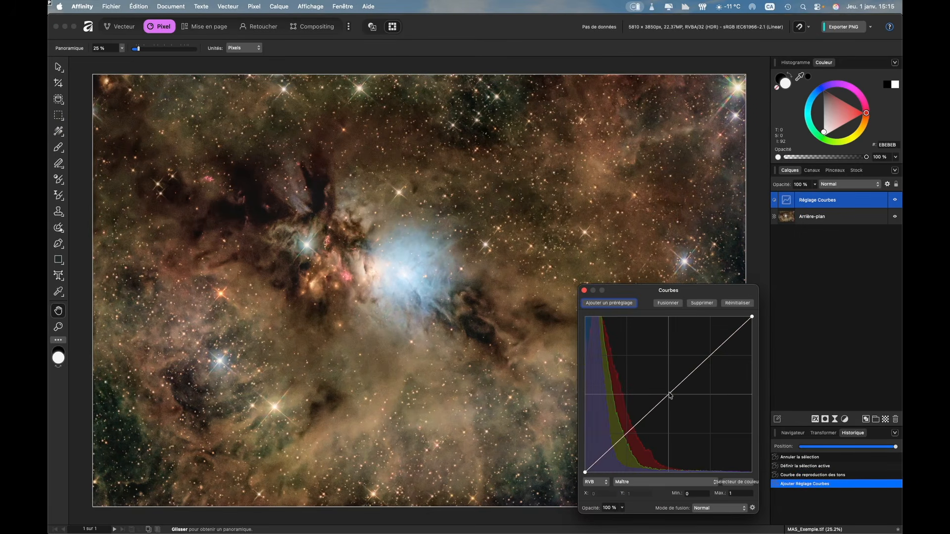
drag(670, 396, 668, 425)
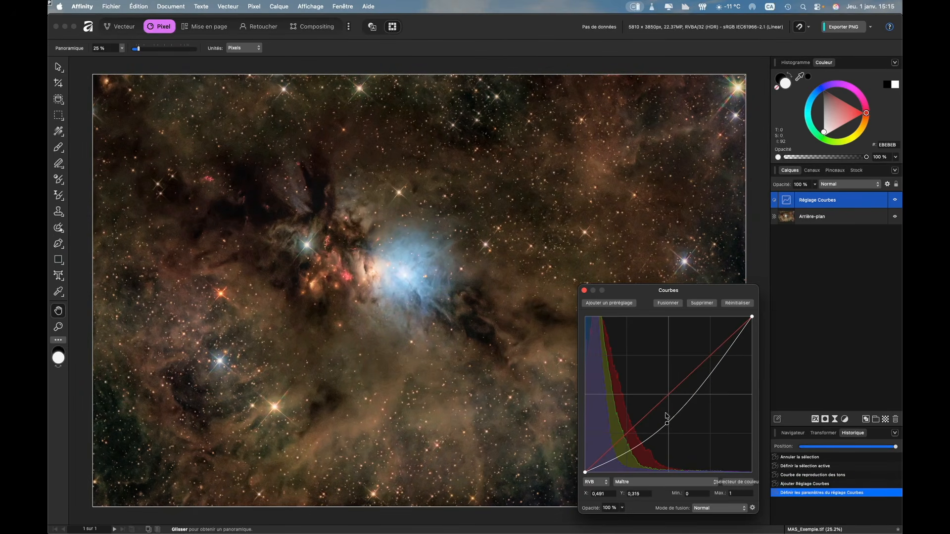
click(584, 290)
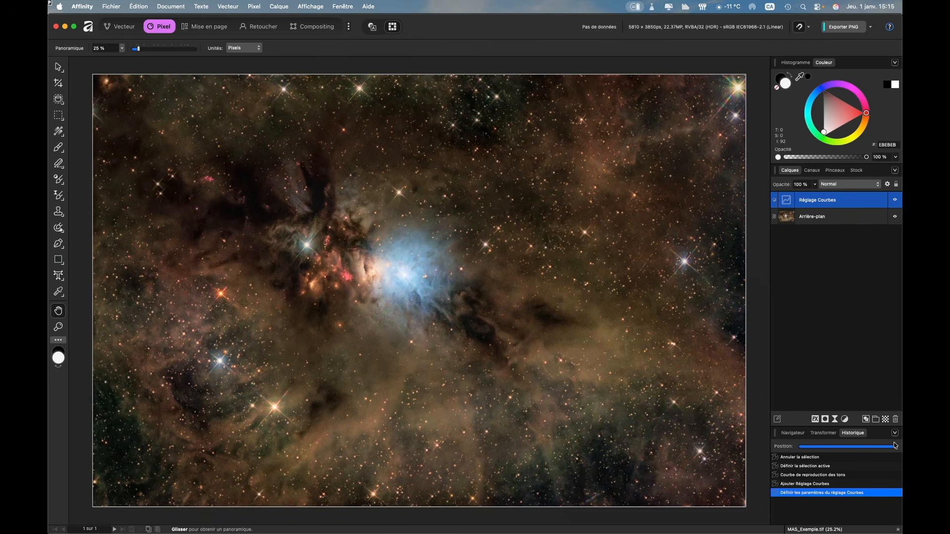
drag(896, 447, 798, 447)
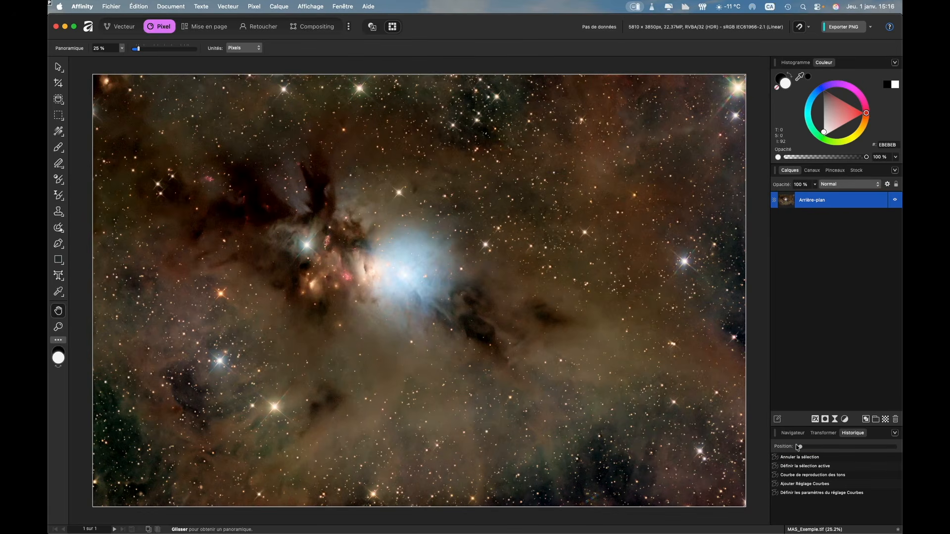
drag(798, 447, 898, 460)
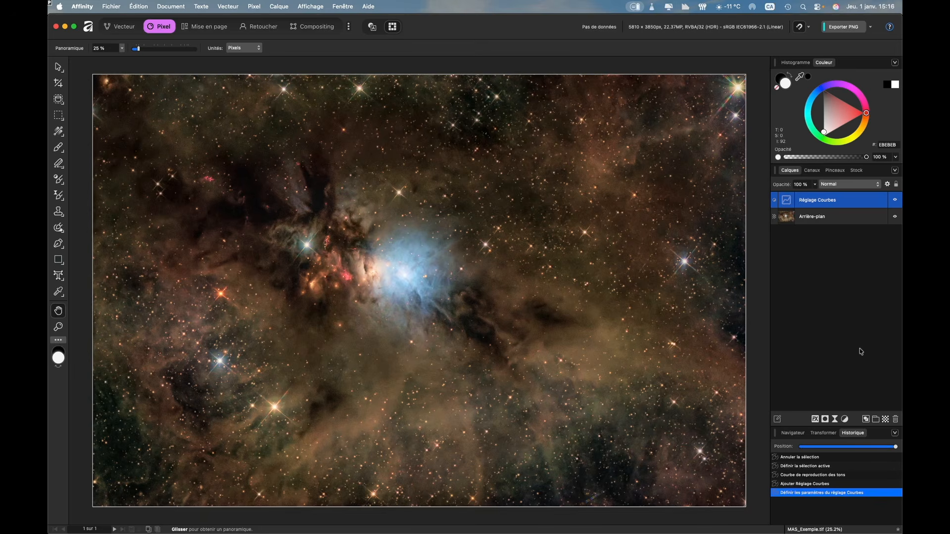
- Switch to Safari, search for "affinity studio" and open the Download Affinity page
key(super+Tab)
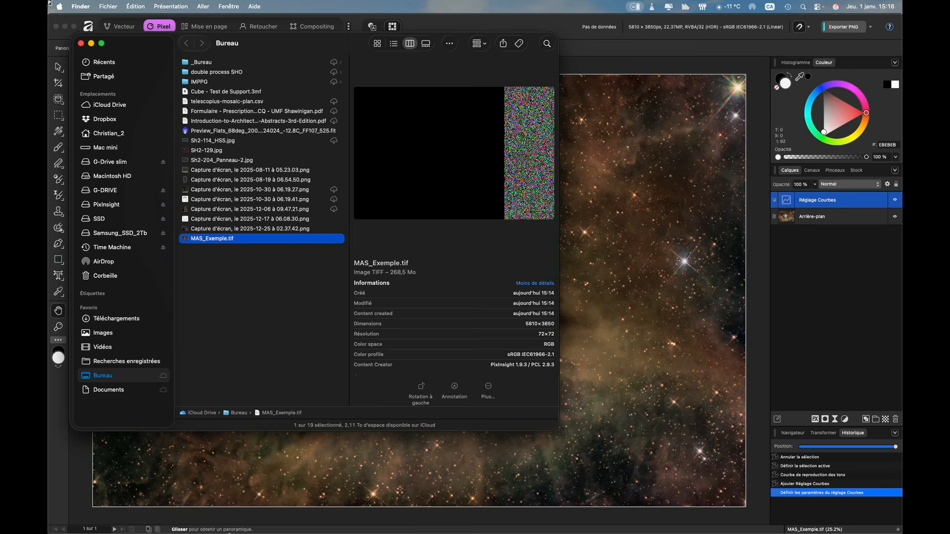
mouse_move(445, 532)
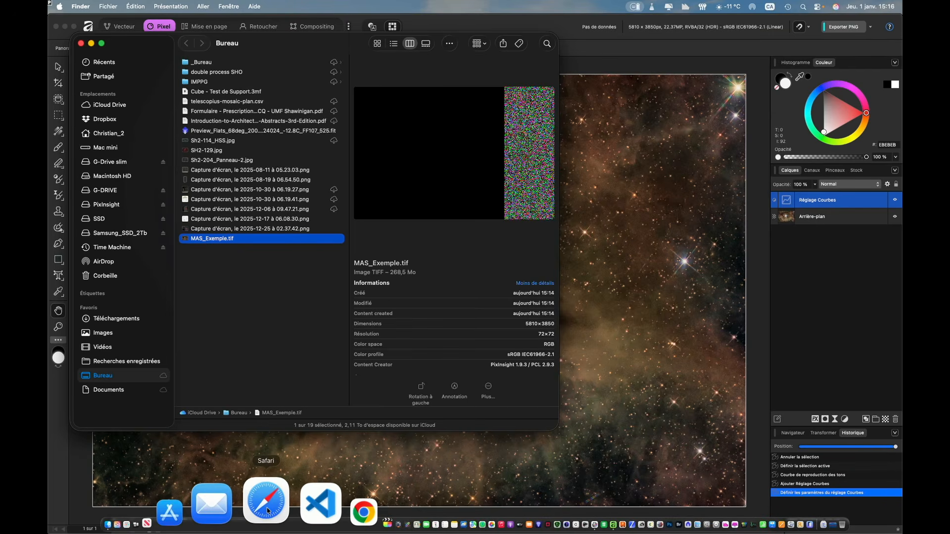
click(267, 510)
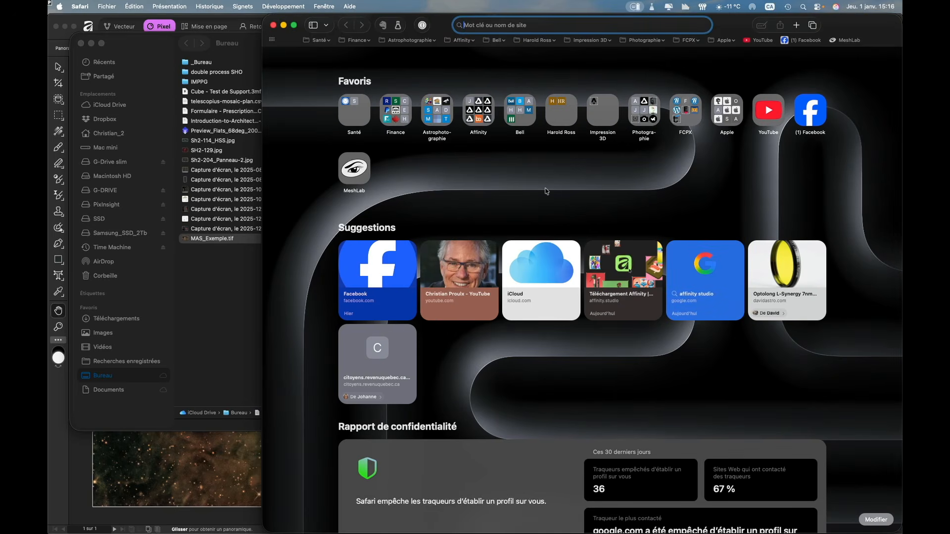
text(affi)
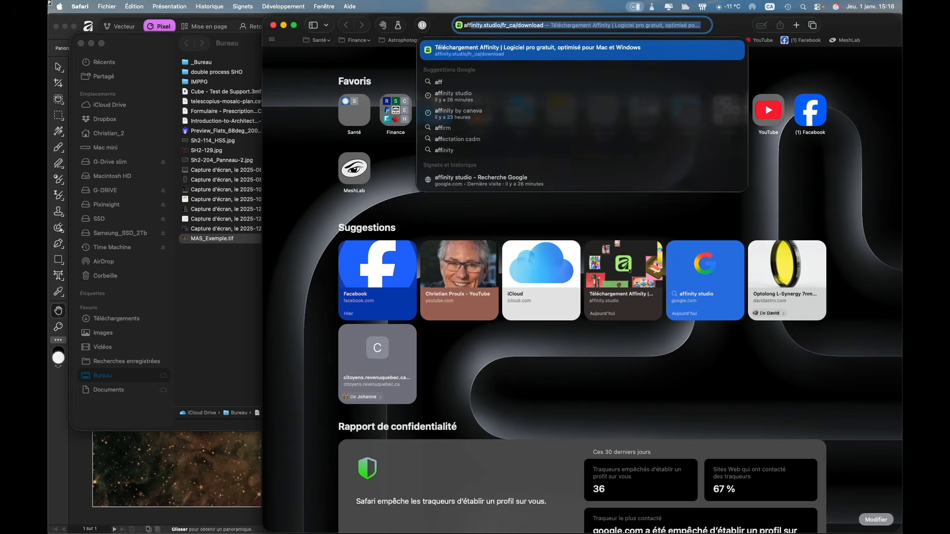
text(nity)
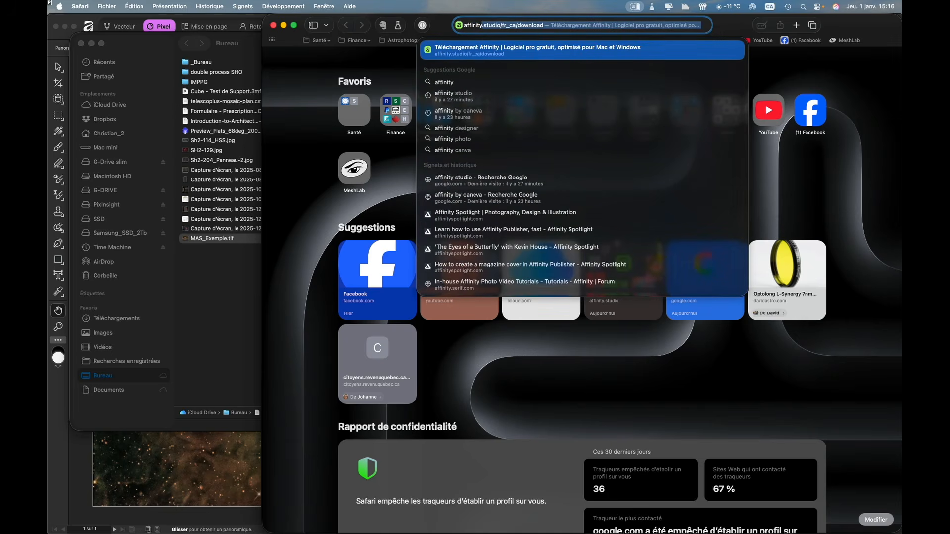
text( studio)
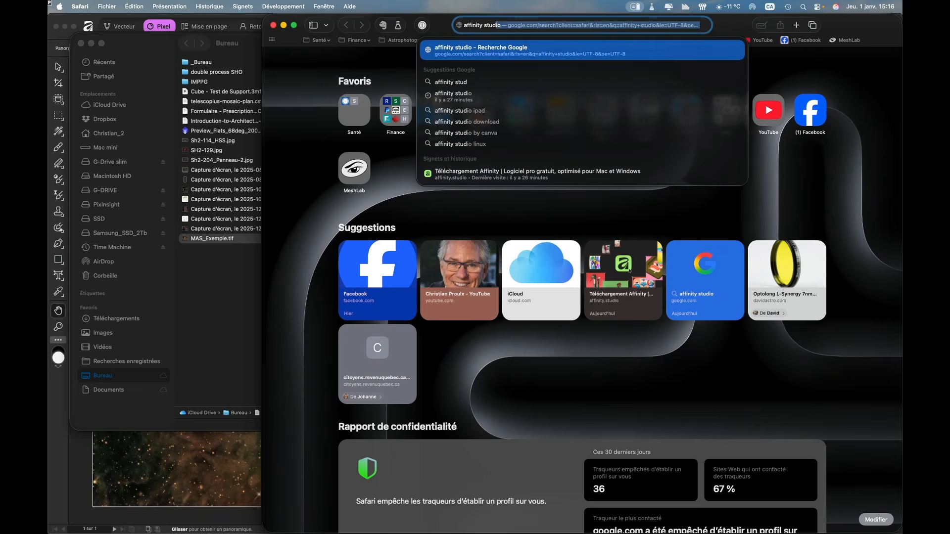
text(o)
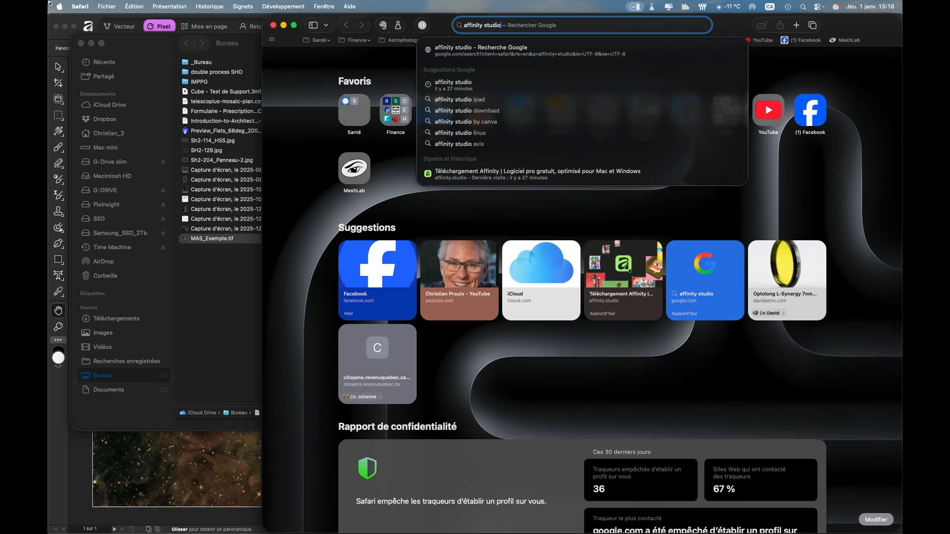
key(Return)
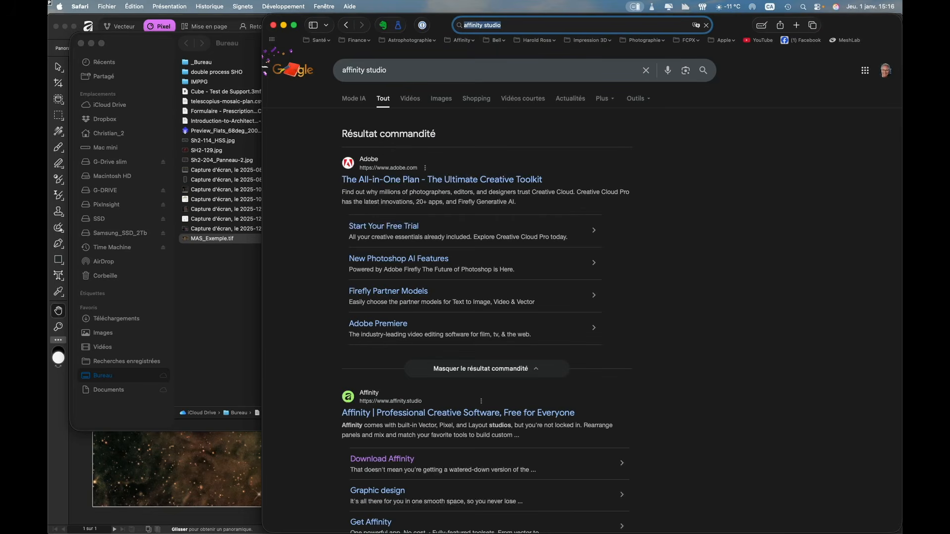
click(385, 464)
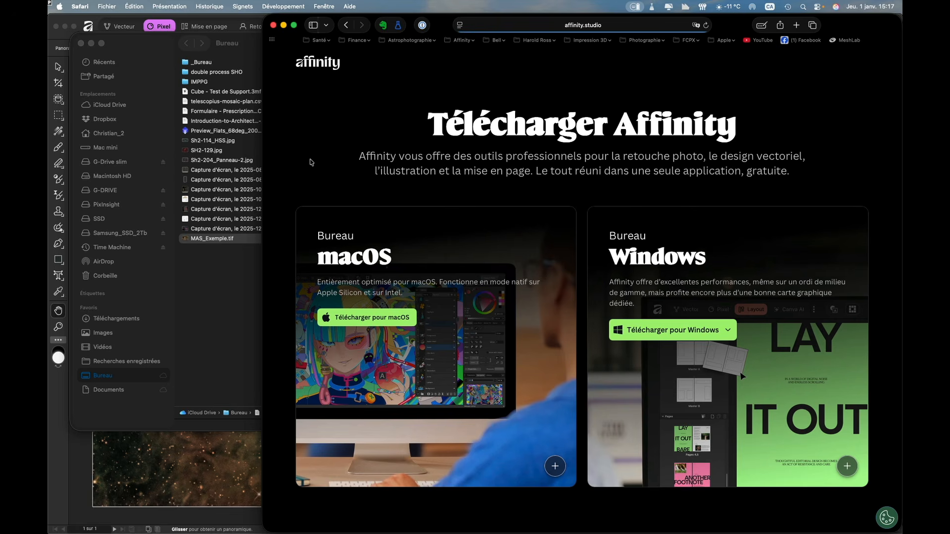
- Return to Affinity, view the Vecteur and Mise en page workspaces and go back to the Pixel workspace
click(202, 515)
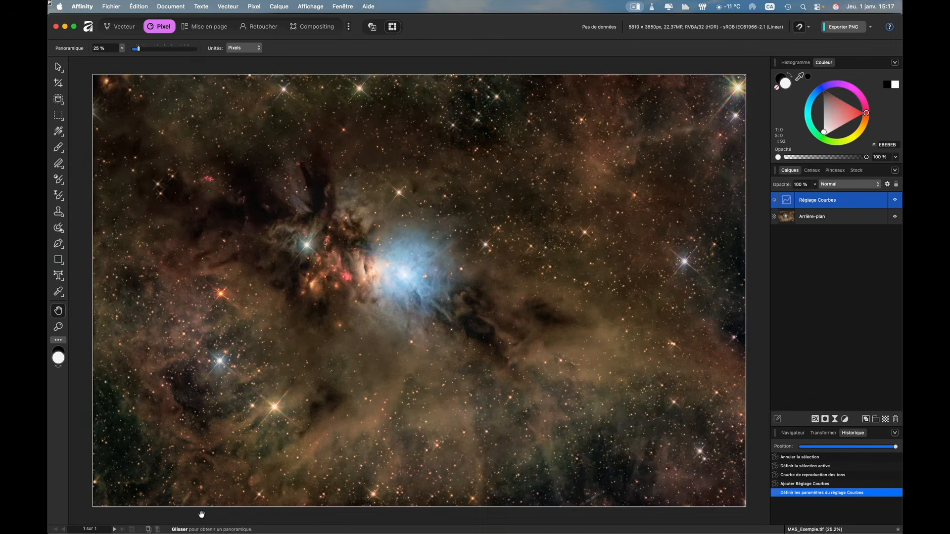
click(124, 26)
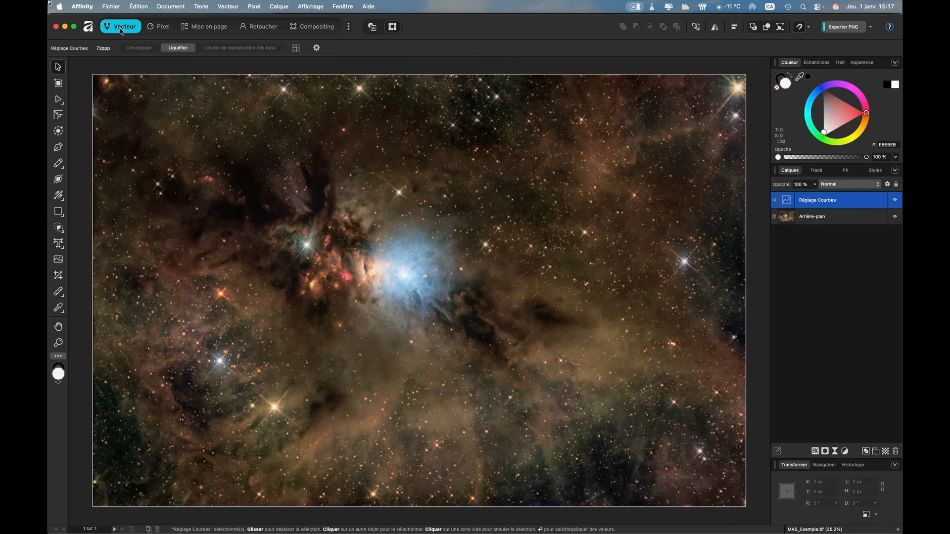
click(217, 28)
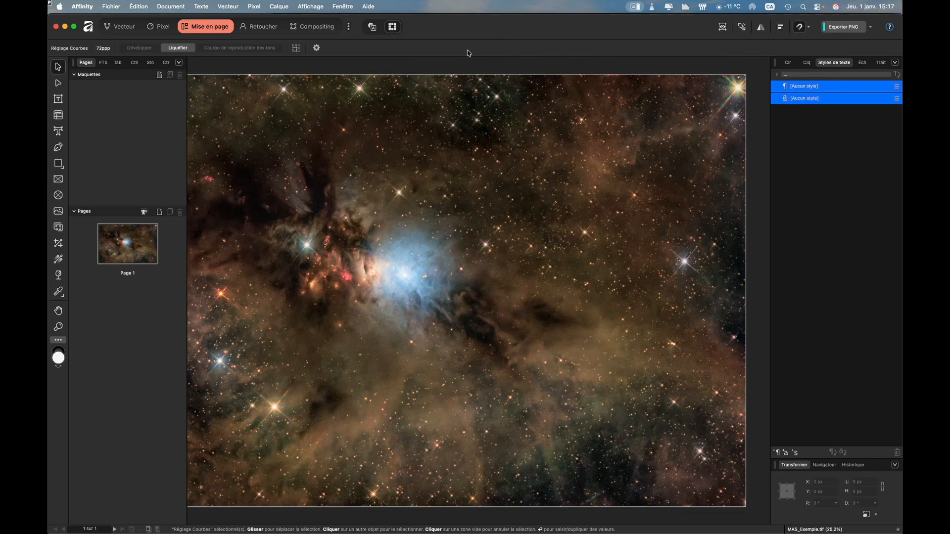
click(161, 27)
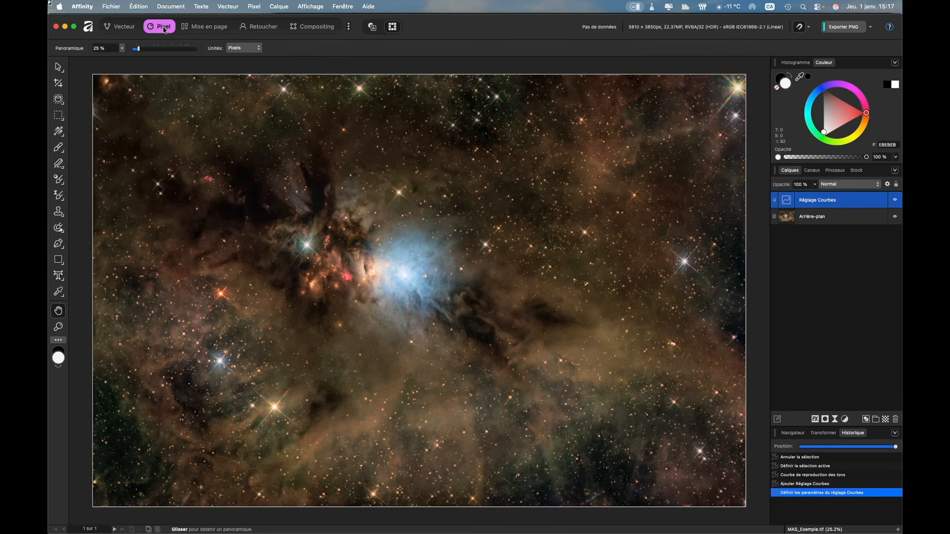